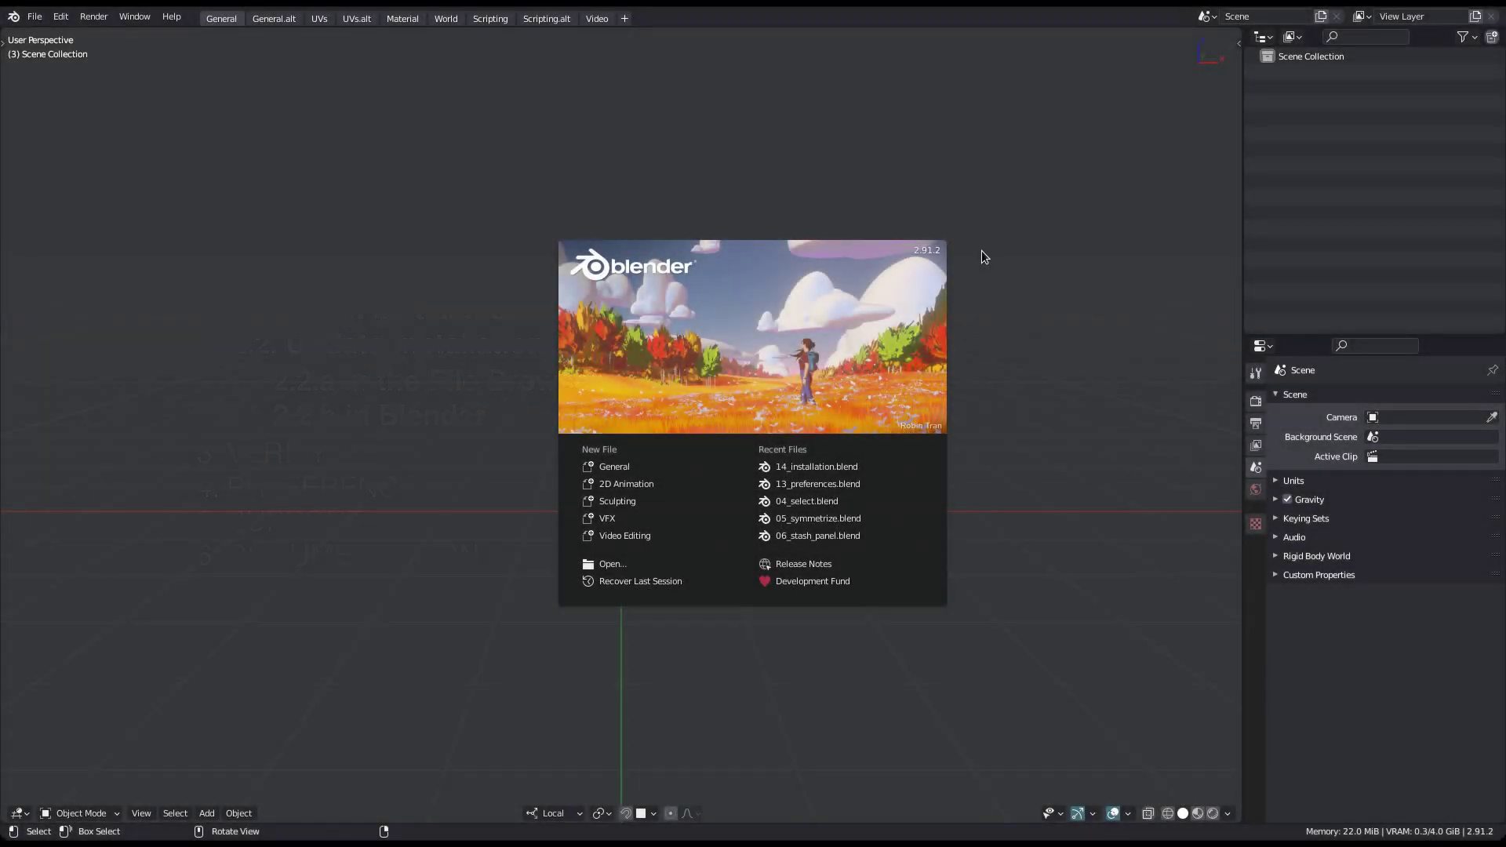
Bring up the Add-ons section of Blender Preferences with the search filter cleared.
{"action": "left_click", "coordinate": [722, 217]}
{"action": "left_click", "coordinate": [59, 17]}
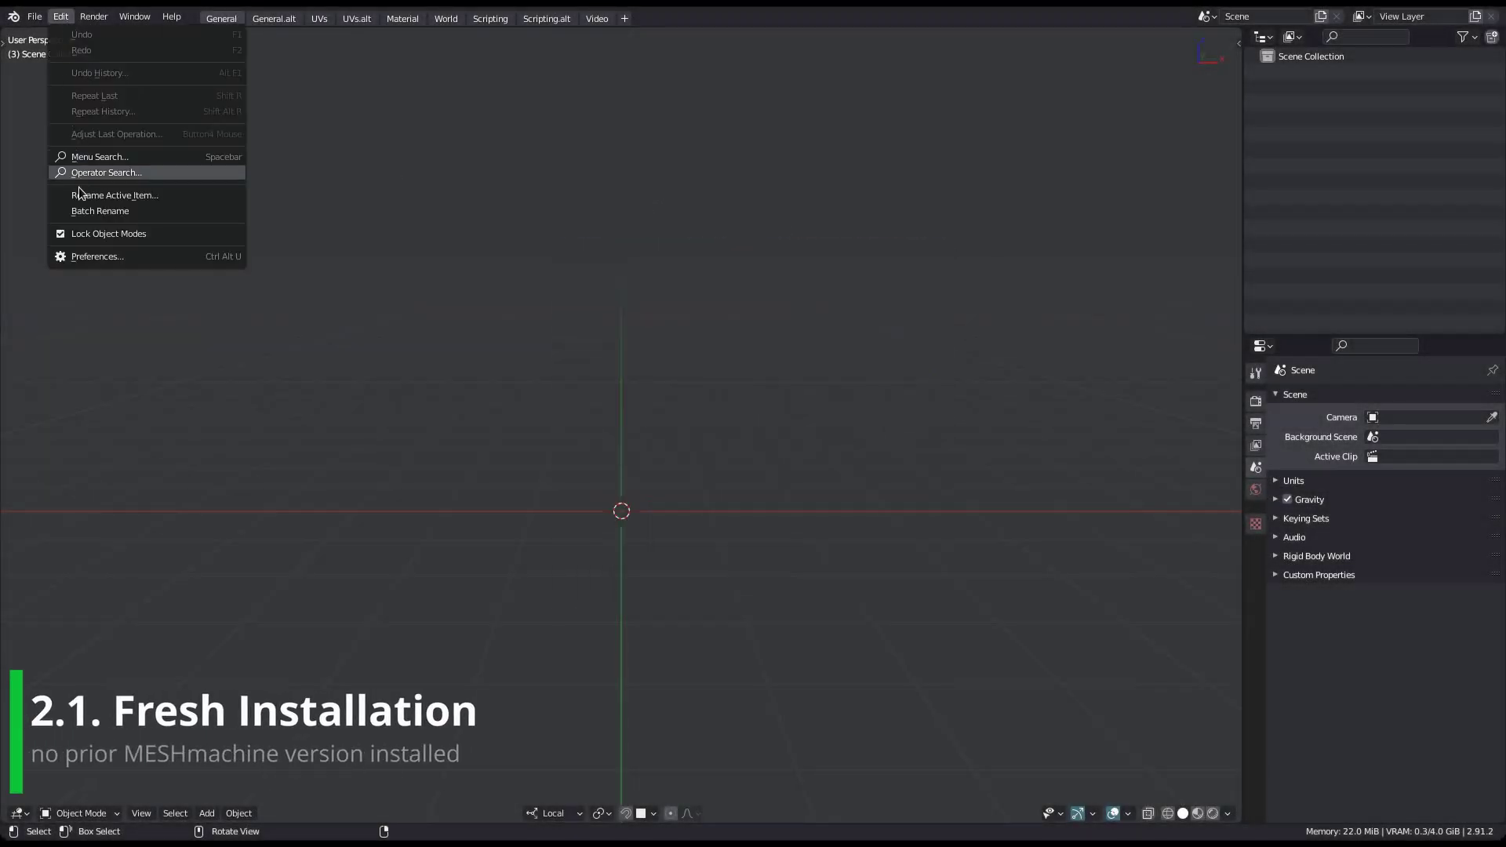
{"action": "left_click", "coordinate": [108, 255]}
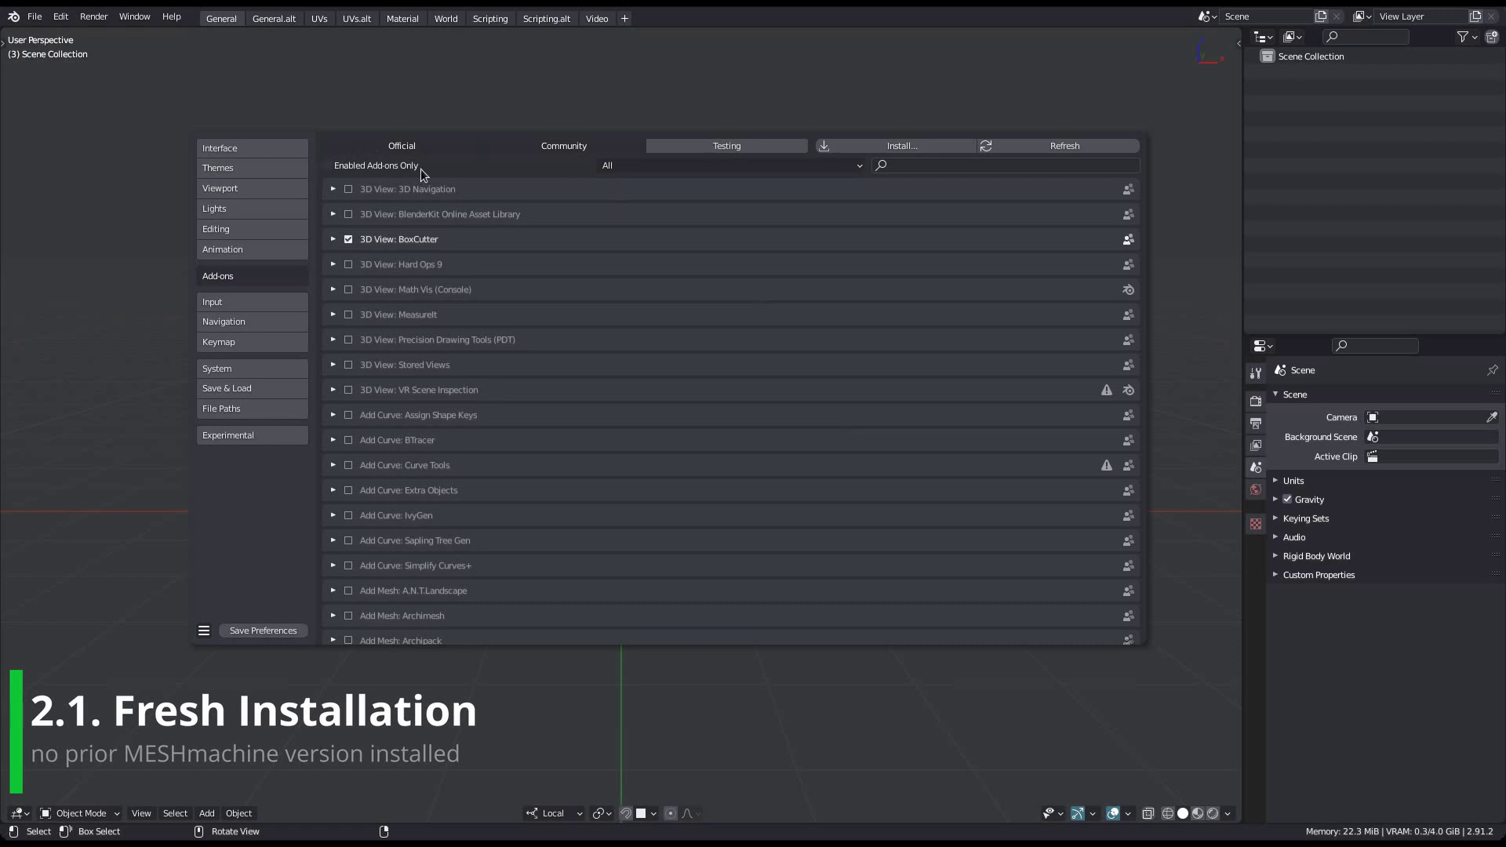
{"action": "left_click", "coordinate": [947, 168]}
{"action": "type", "text": "mesh"}
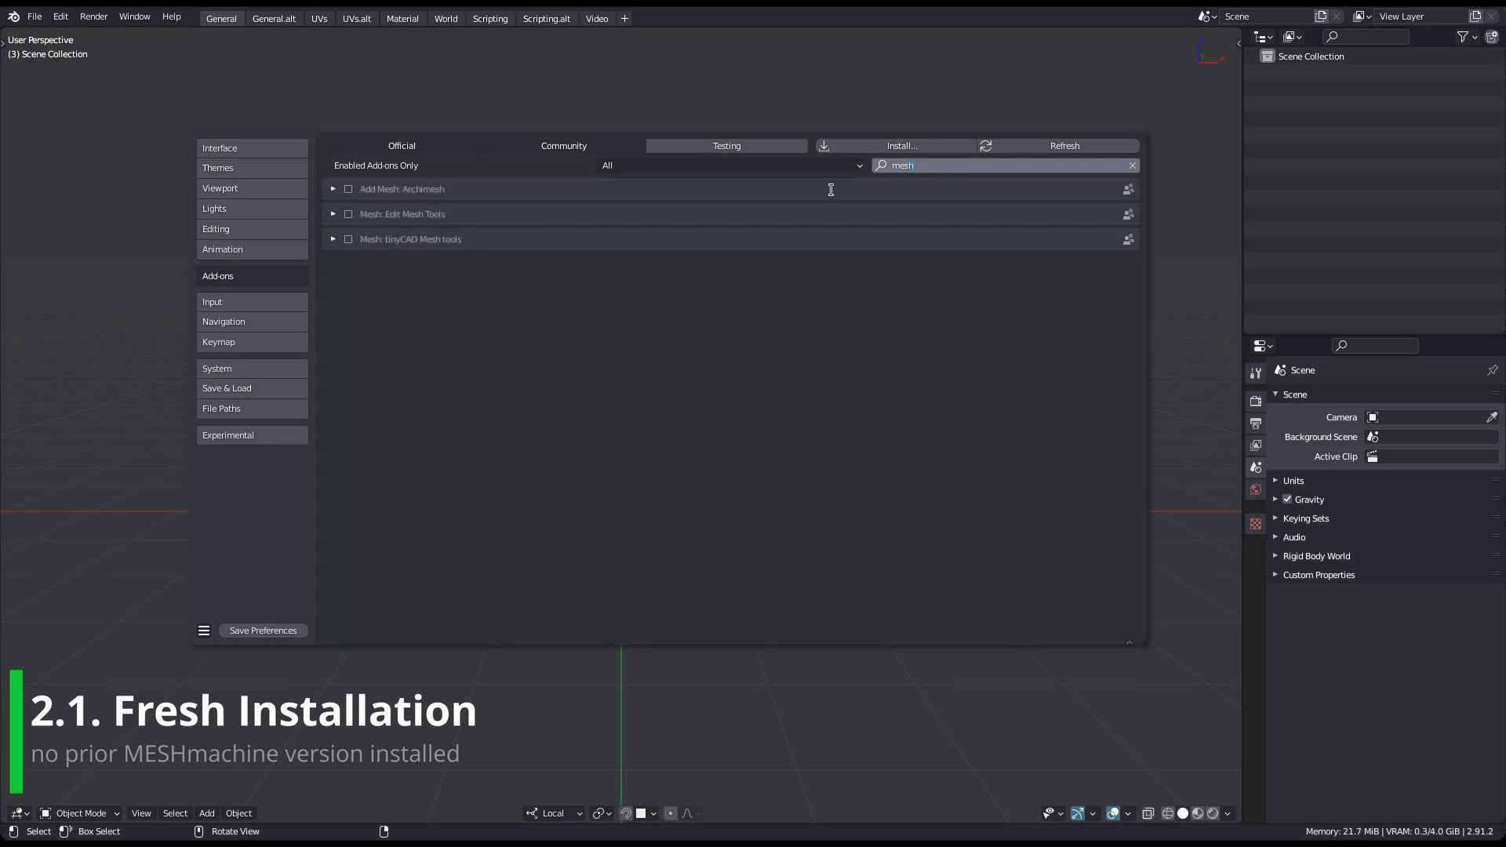
{"action": "key", "text": "Escape"}
Install MESHmachine_0.7.0.zip from the Downloads folder as an add-on.
{"action": "left_click", "coordinate": [917, 147]}
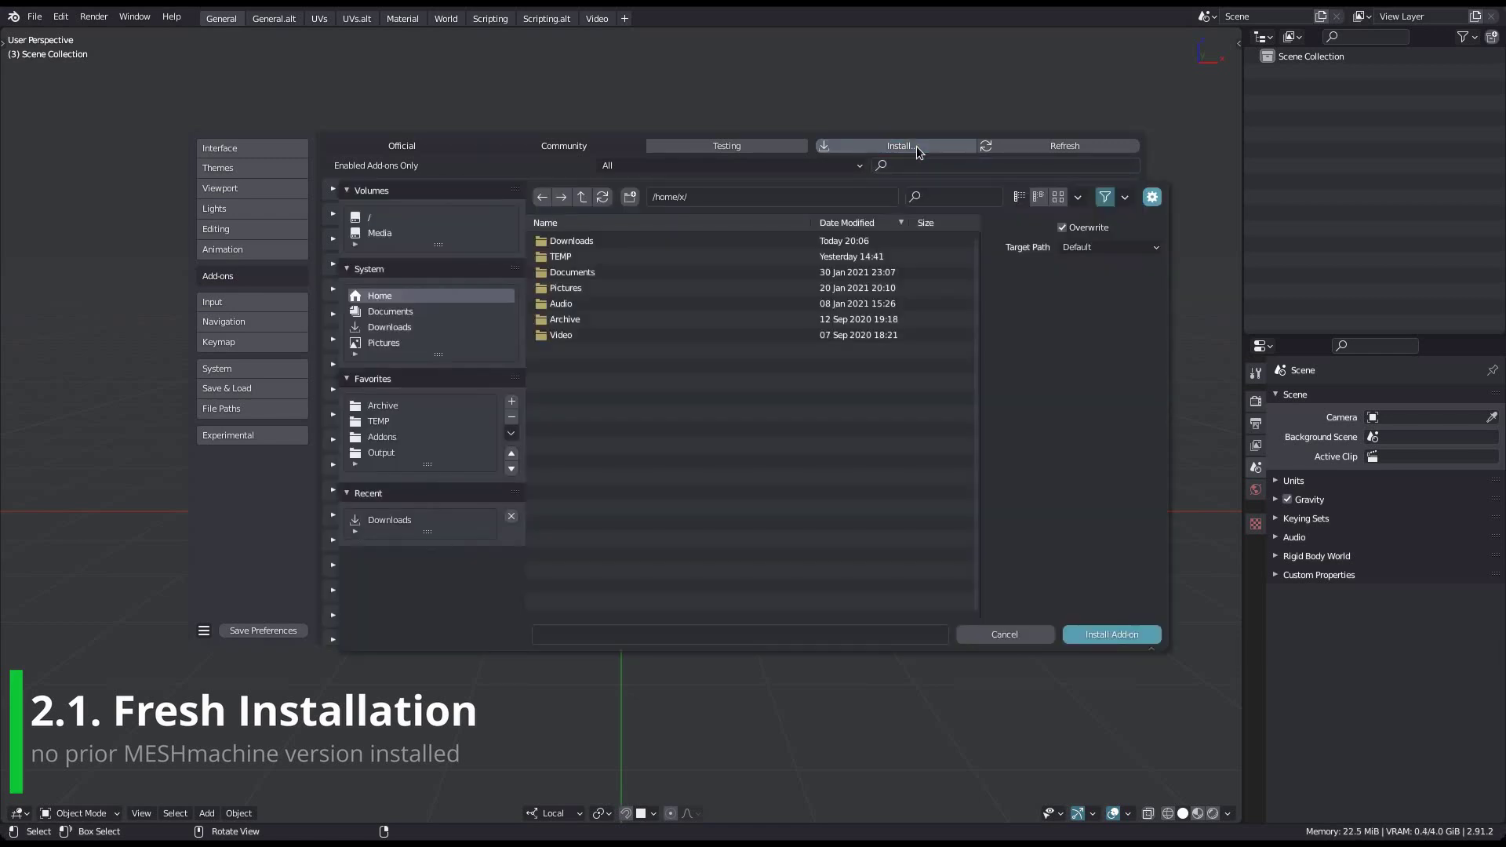
{"action": "left_click", "coordinate": [405, 328]}
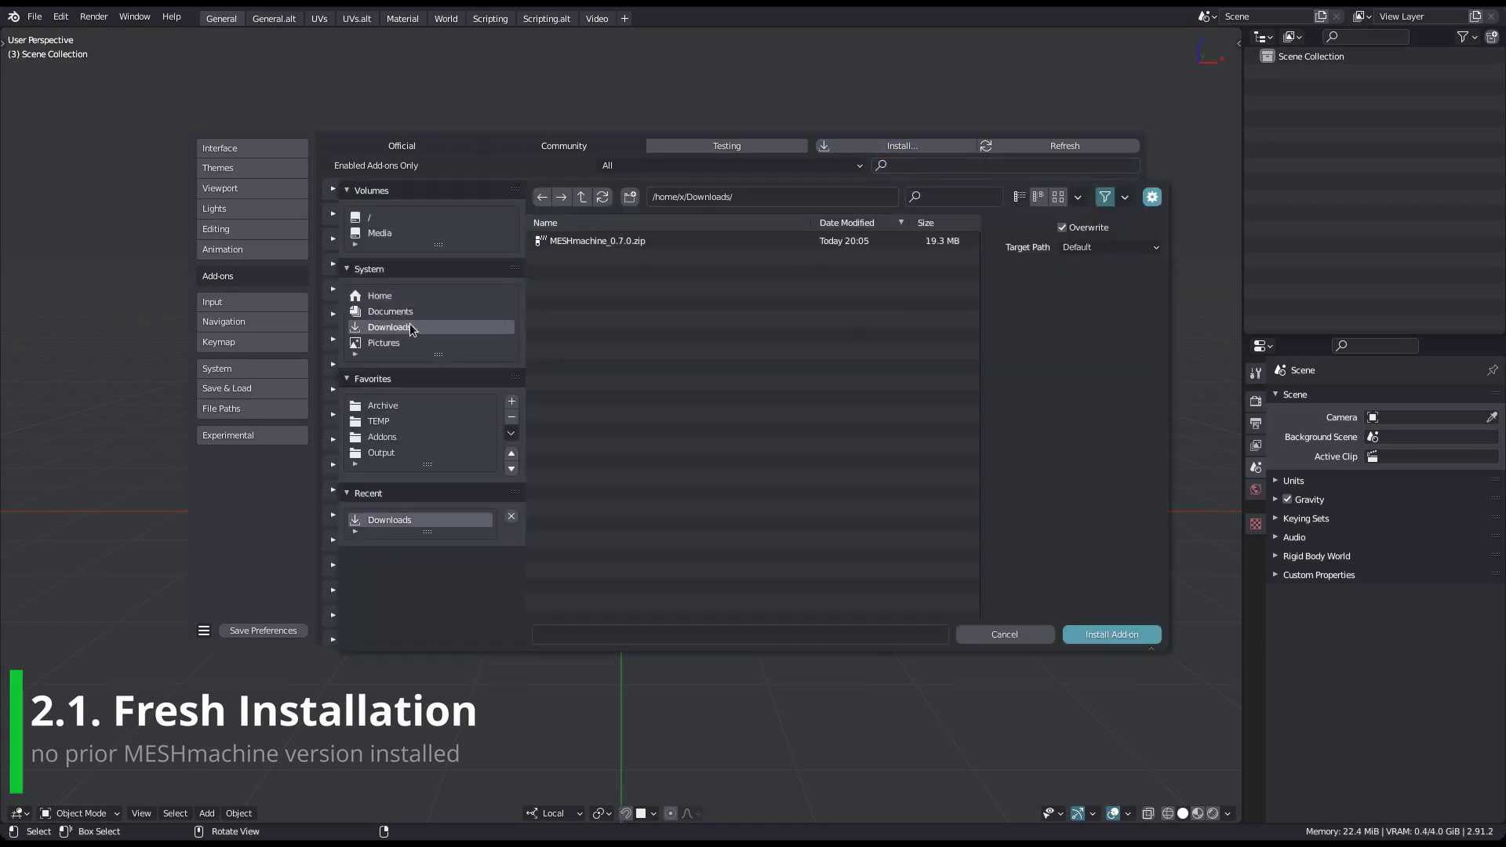
{"action": "left_click", "coordinate": [664, 244]}
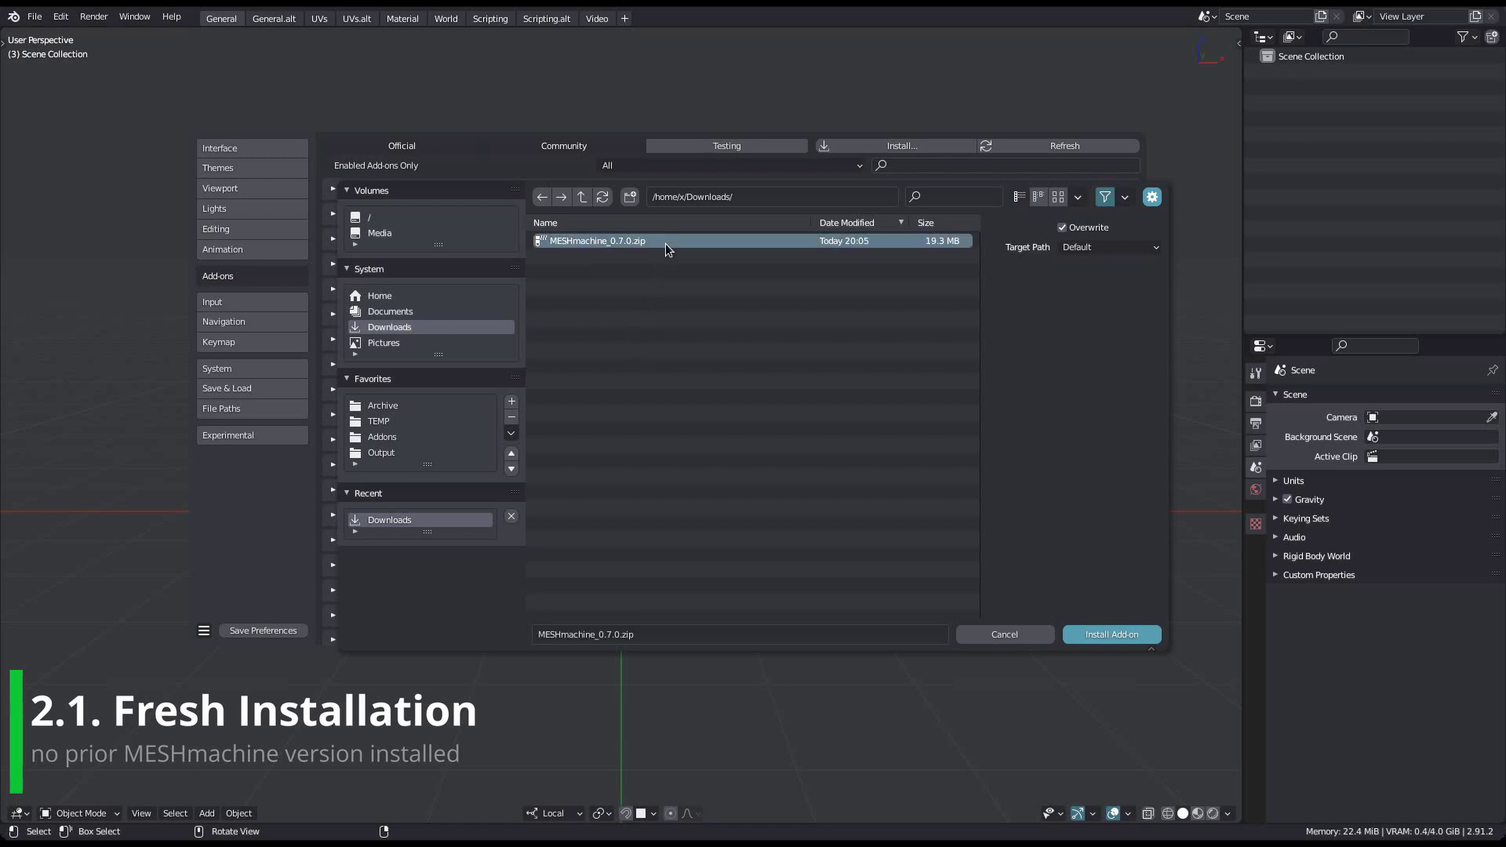
{"action": "left_click", "coordinate": [1107, 635]}
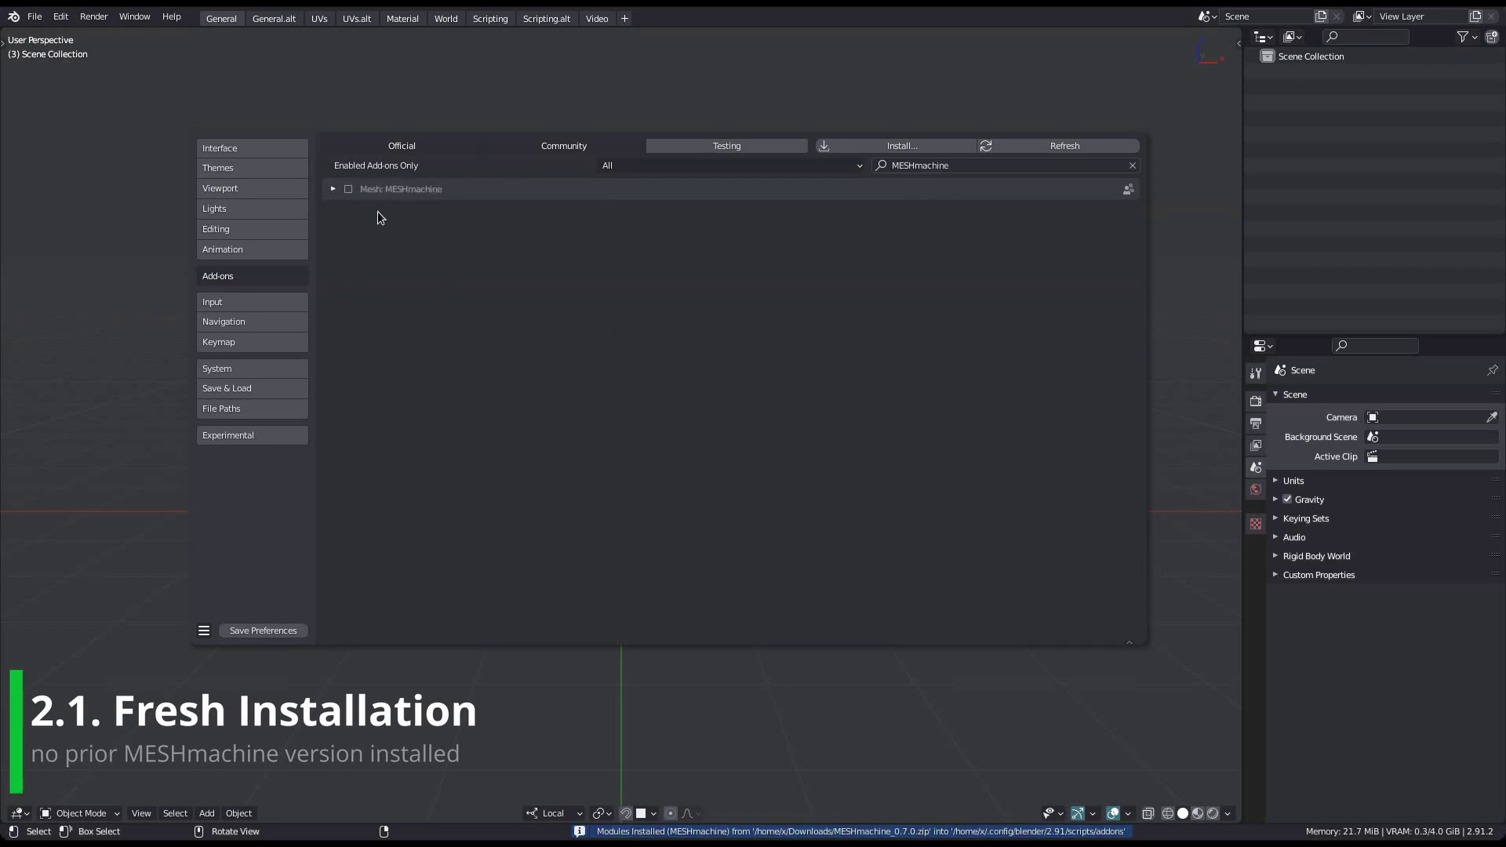
Enable MESHmachine, expand its details, and save the preferences.
{"action": "left_click", "coordinate": [349, 190]}
{"action": "left_click", "coordinate": [335, 190]}
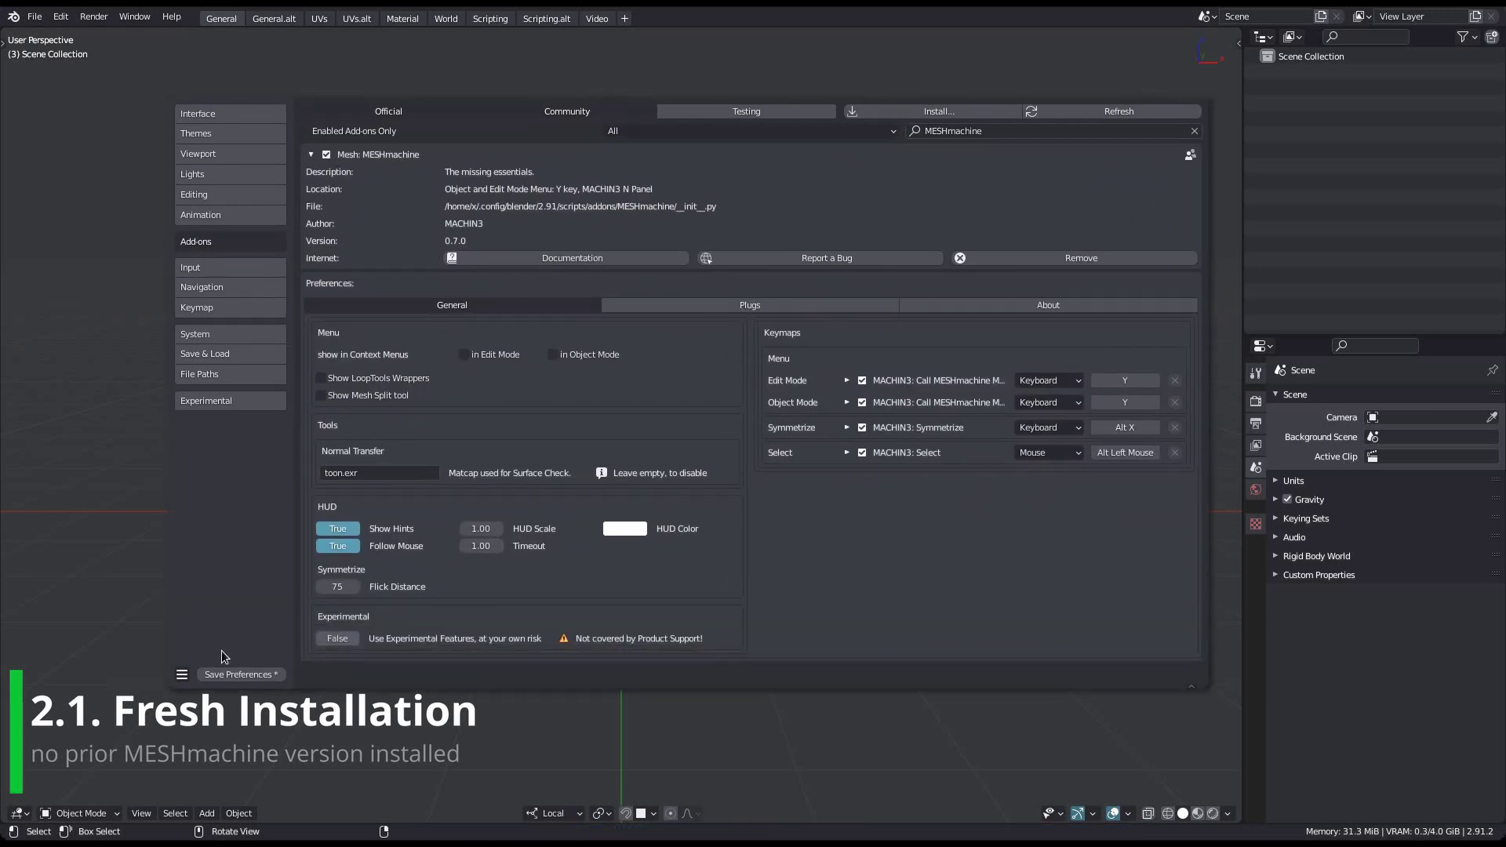
{"action": "left_click", "coordinate": [228, 677]}
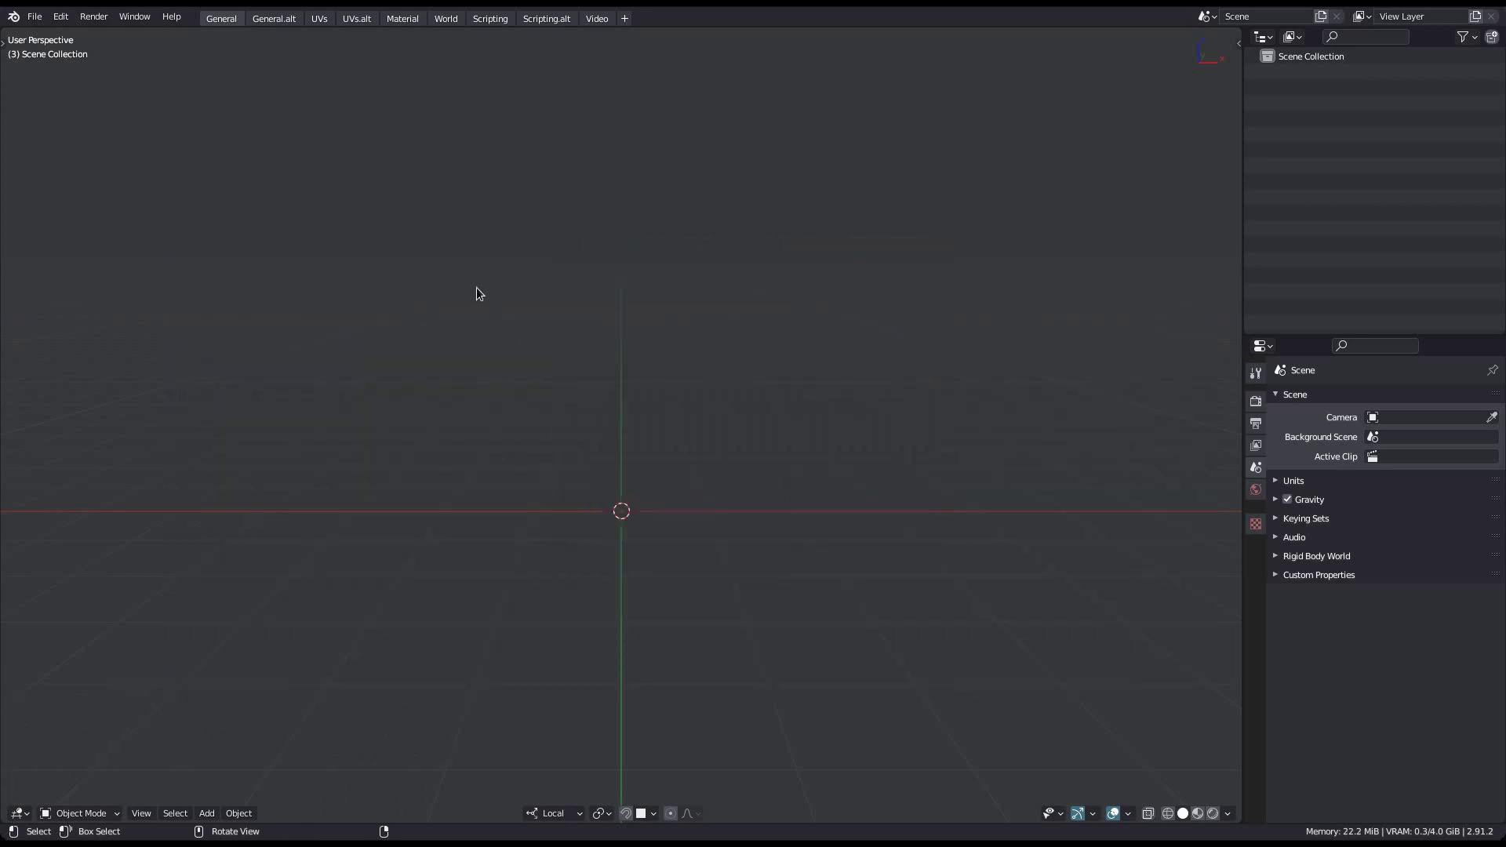
Filter the Add-ons list to 'mesh', expand the MESHmachine 0.6.13 entry and enlarge the window.
{"action": "left_click", "coordinate": [61, 16]}
{"action": "left_click", "coordinate": [136, 247]}
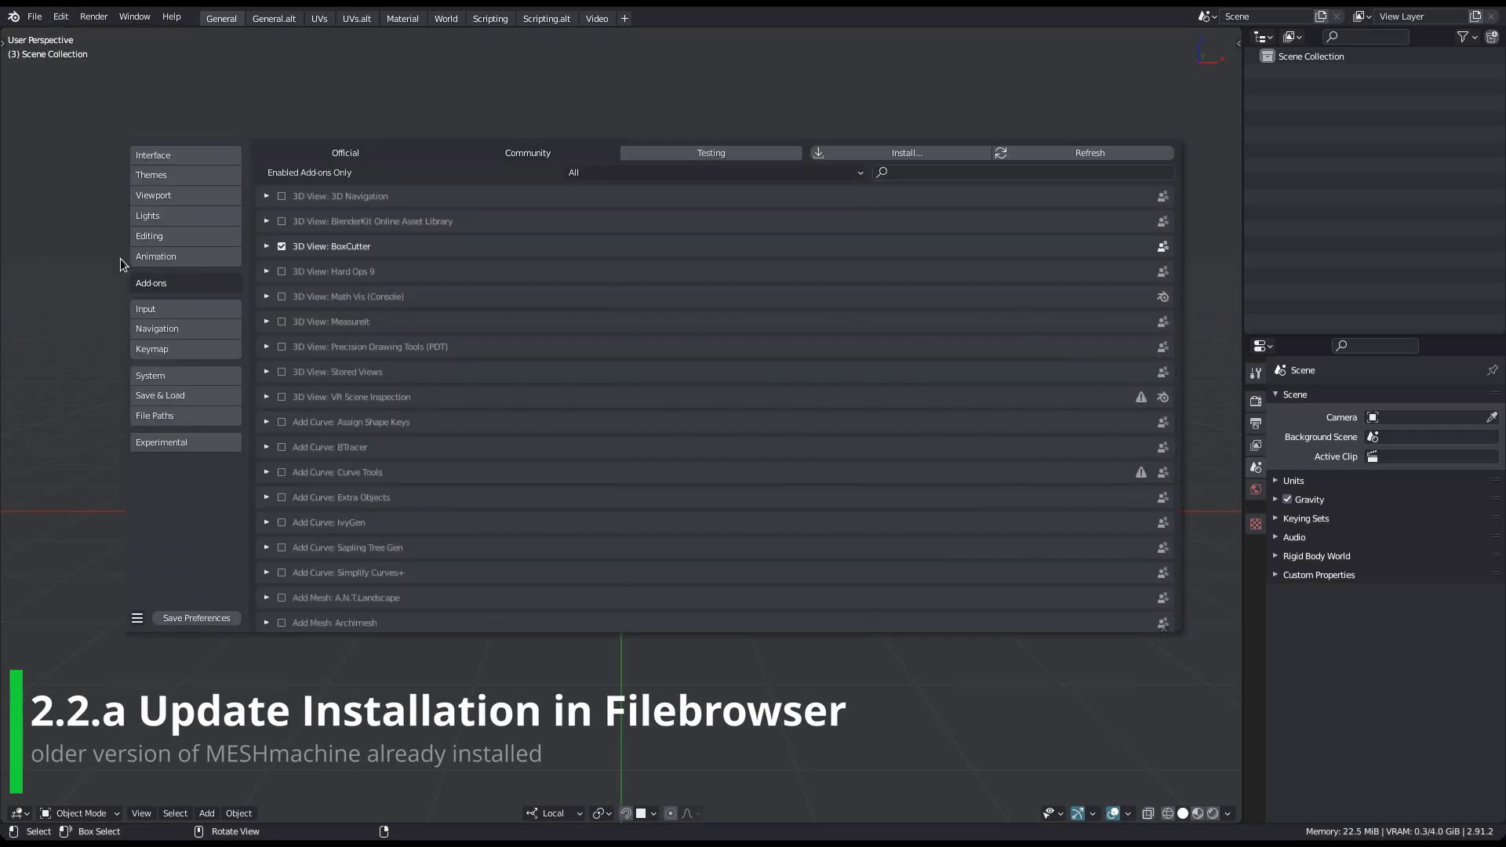
{"action": "left_click", "coordinate": [1012, 179]}
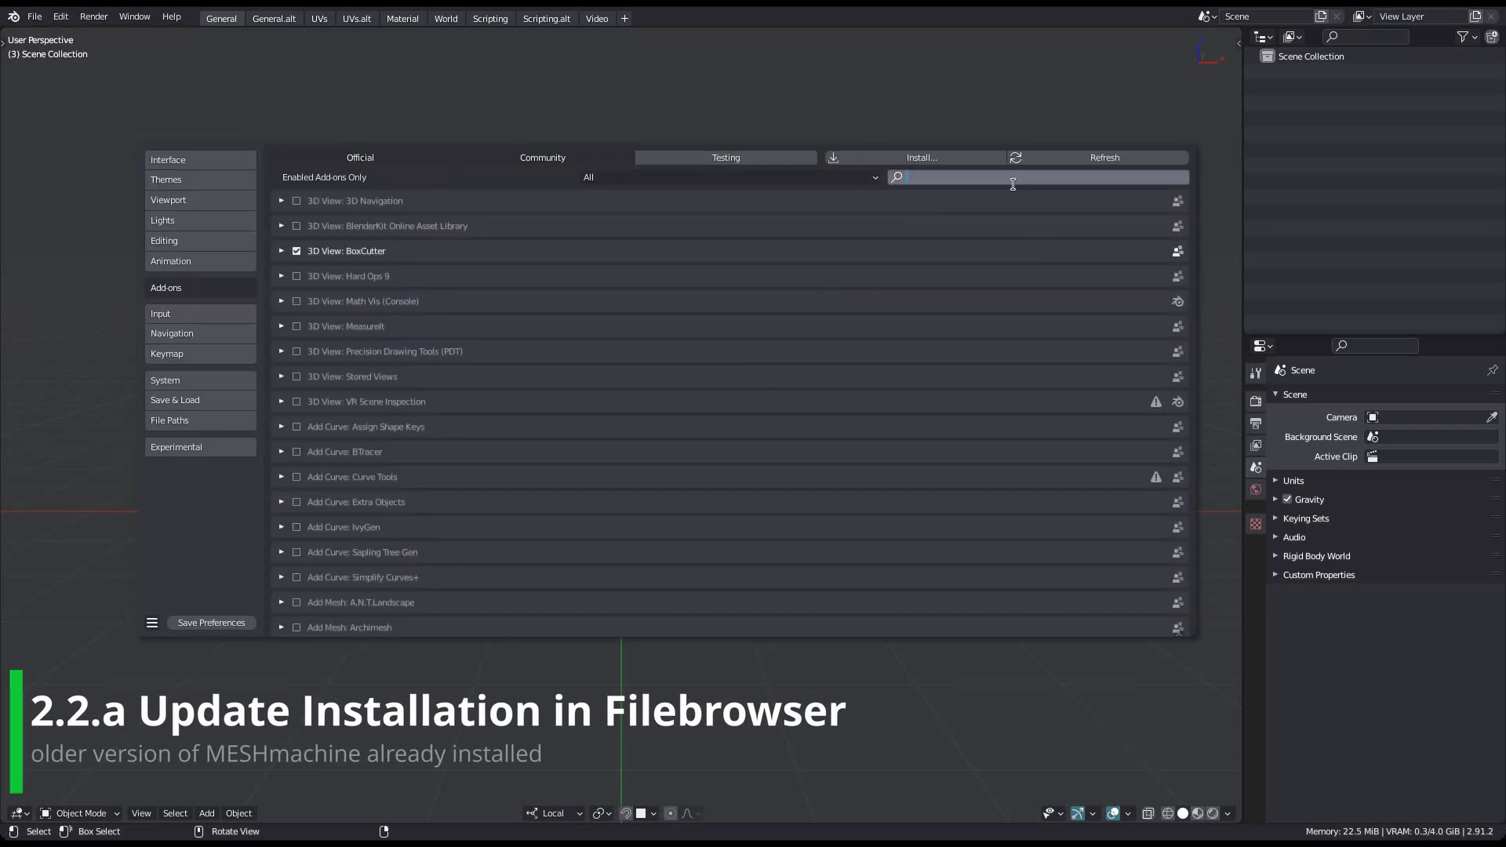
{"action": "type", "text": "mesh"}
{"action": "key", "text": "Return"}
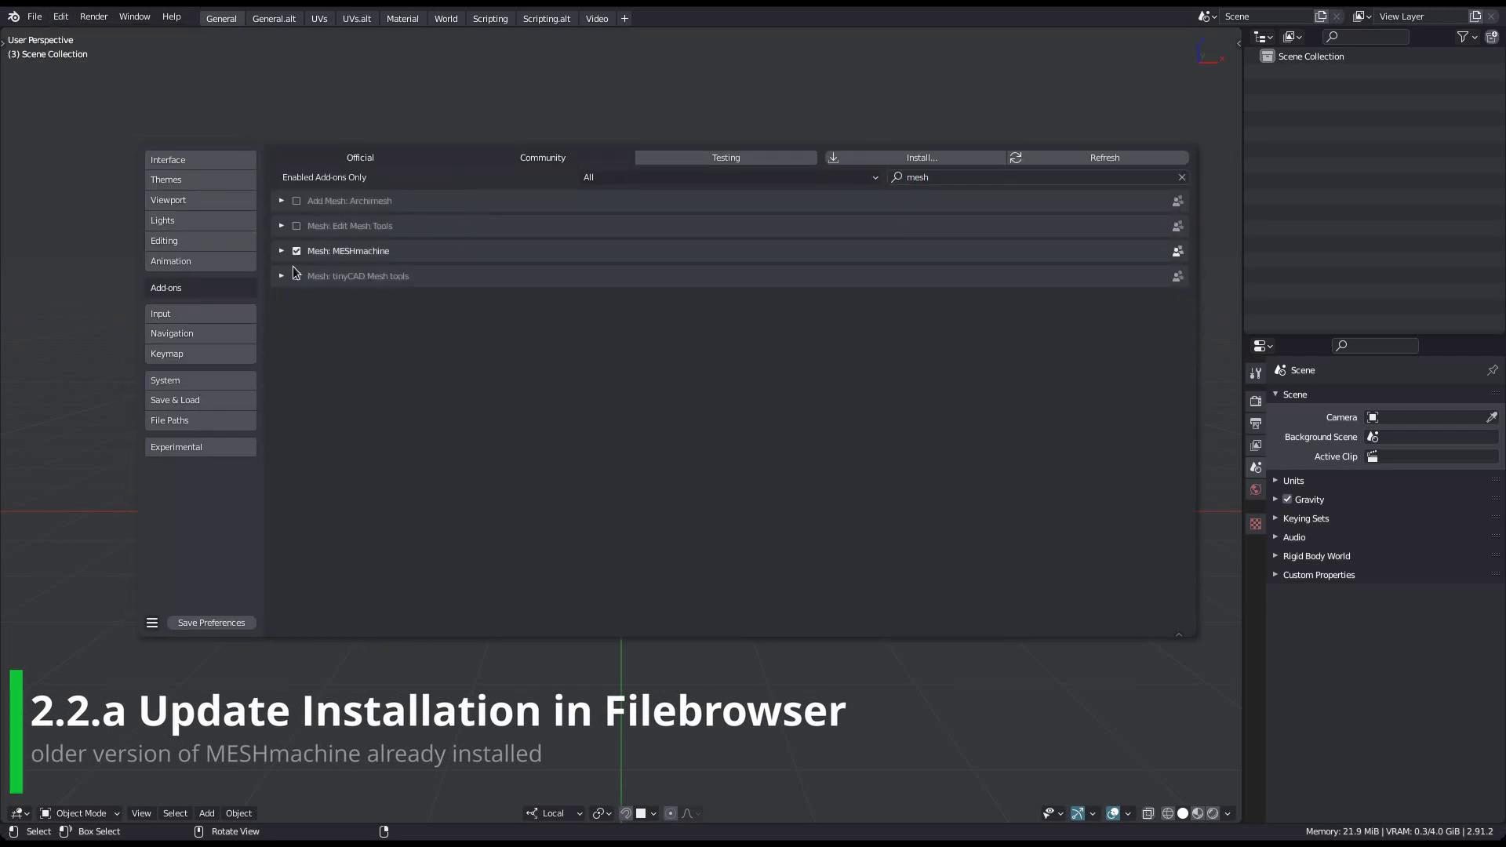
{"action": "left_click", "coordinate": [281, 251]}
{"action": "left_click_drag", "start_coordinate": [1197, 636], "coordinate": [1235, 648]}
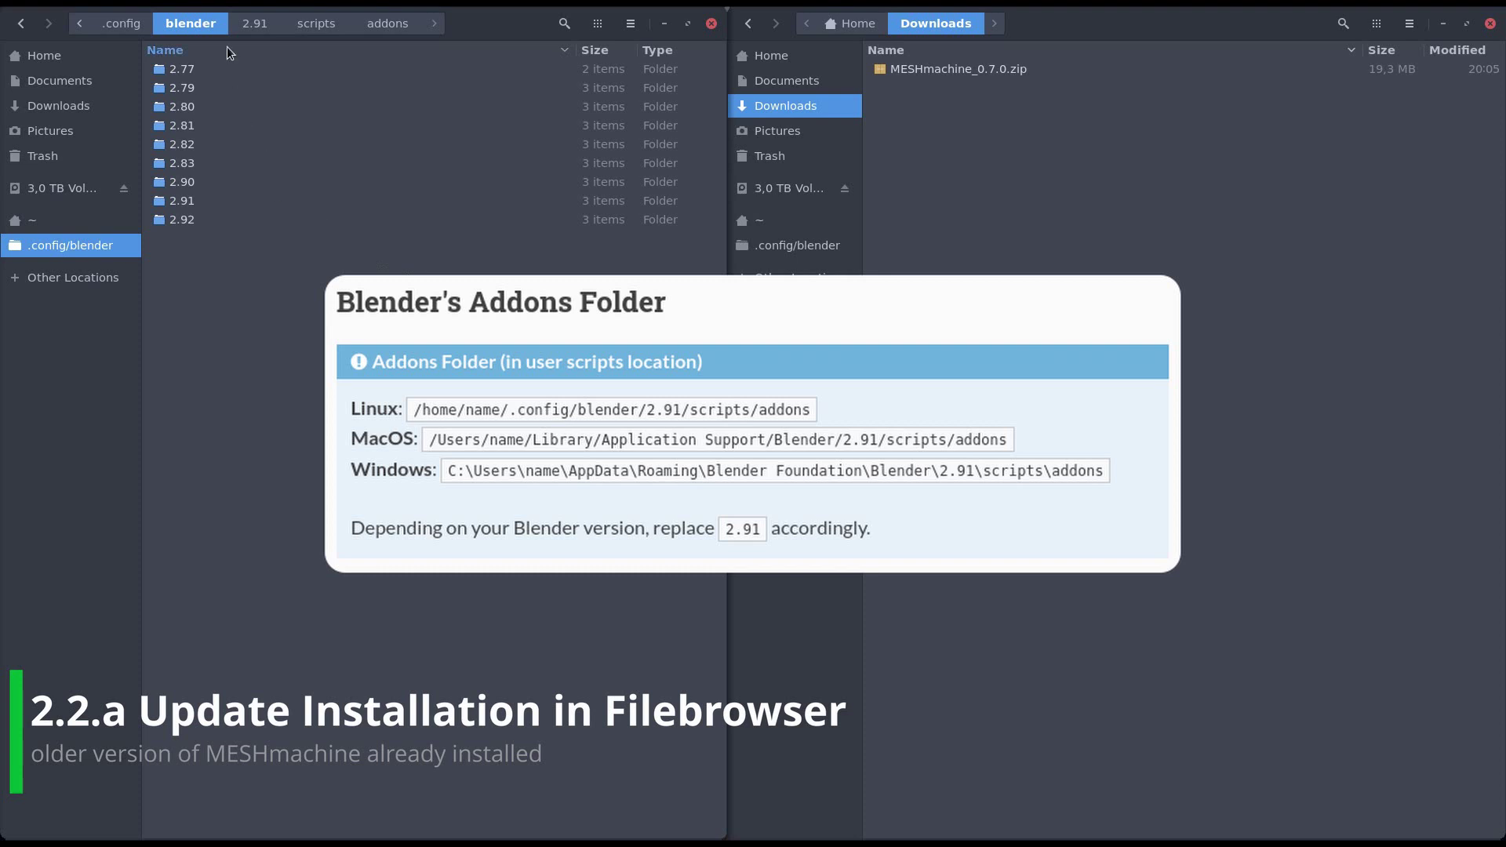
Navigate into the 2.91/scripts/addons folder of Blender's config.
{"action": "left_click", "coordinate": [201, 203]}
{"action": "double_click", "coordinate": [219, 201]}
{"action": "left_click", "coordinate": [230, 112]}
{"action": "double_click", "coordinate": [230, 112]}
{"action": "left_click", "coordinate": [238, 89]}
{"action": "double_click", "coordinate": [238, 89]}
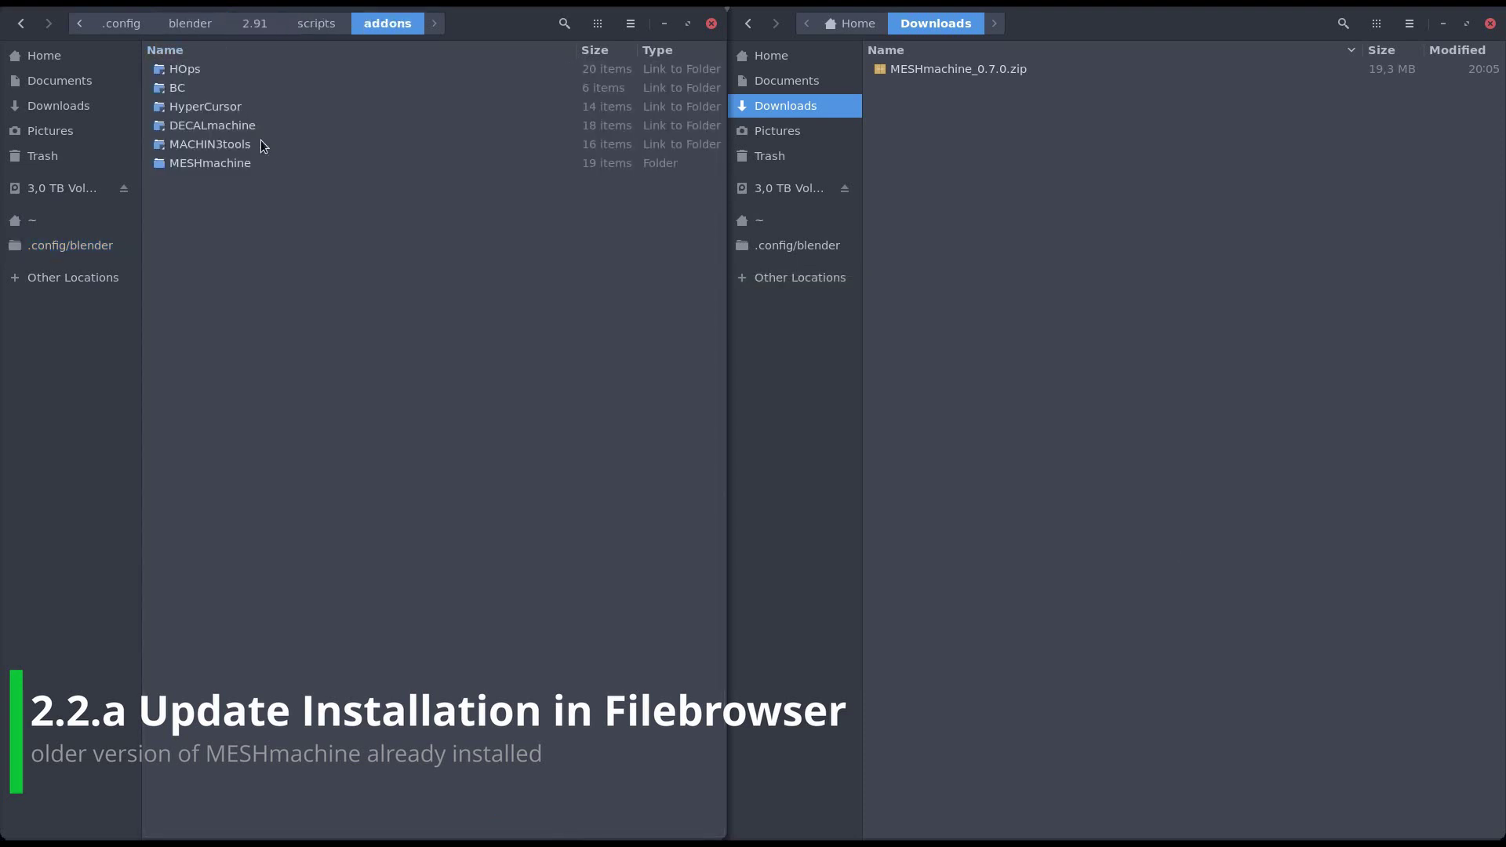
Inspect the old MESHmachine folder, then delete it from the addons folder.
{"action": "left_click", "coordinate": [233, 161]}
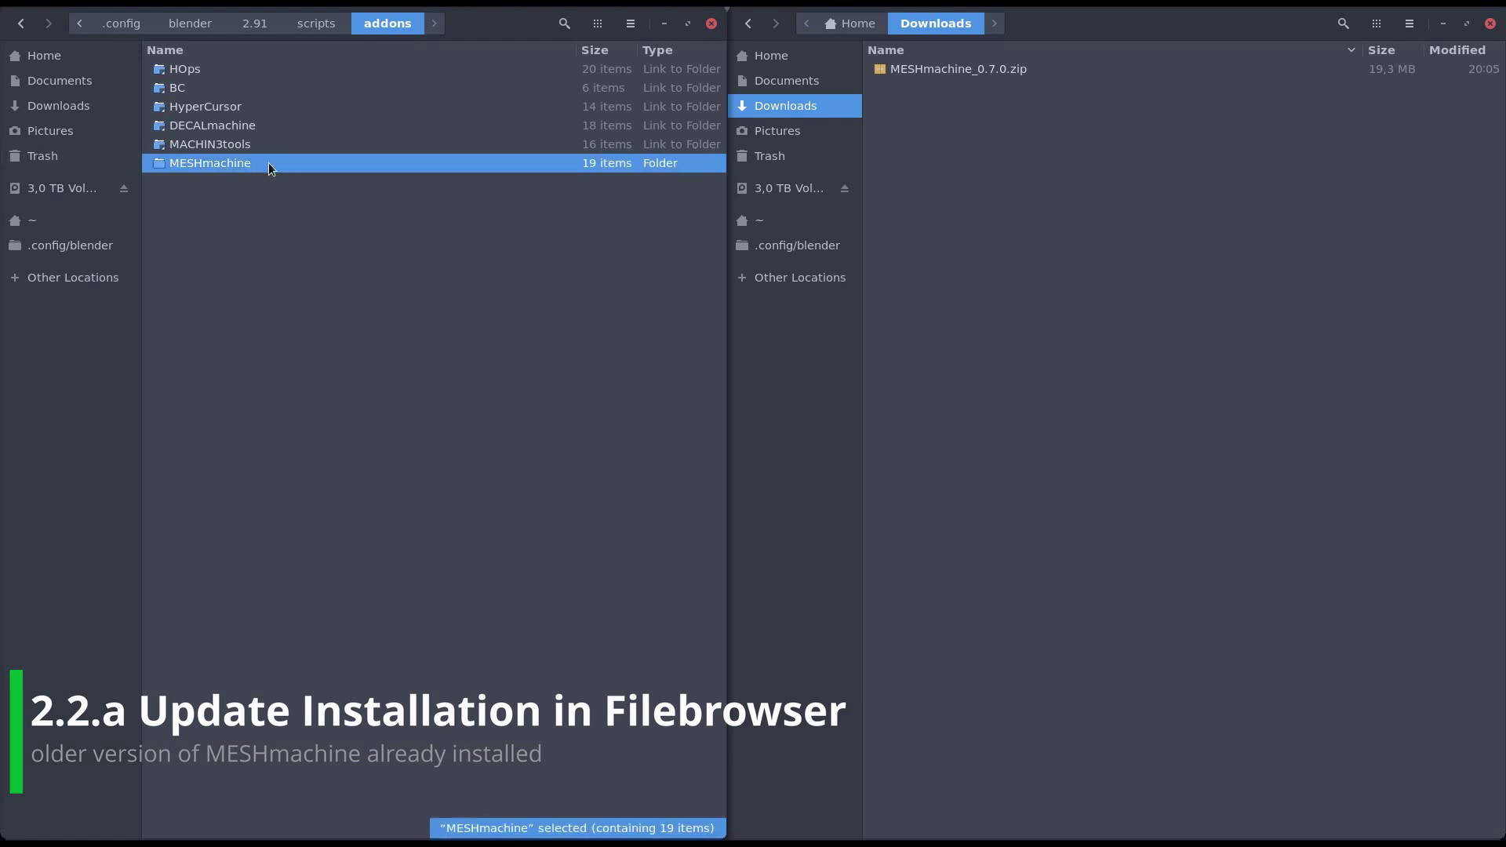
{"action": "double_click", "coordinate": [266, 172]}
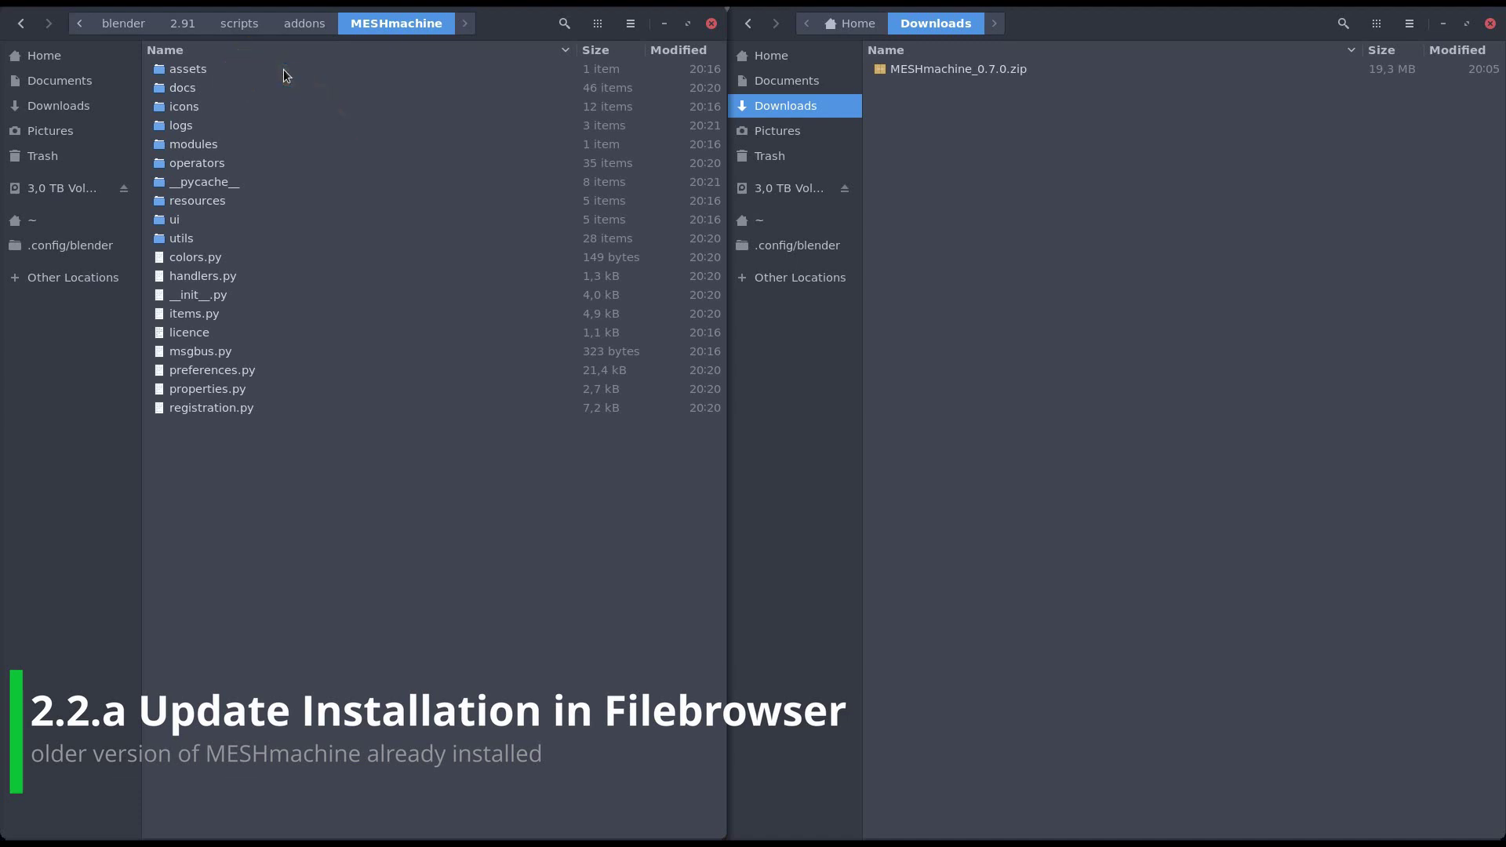
{"action": "left_click", "coordinate": [305, 24]}
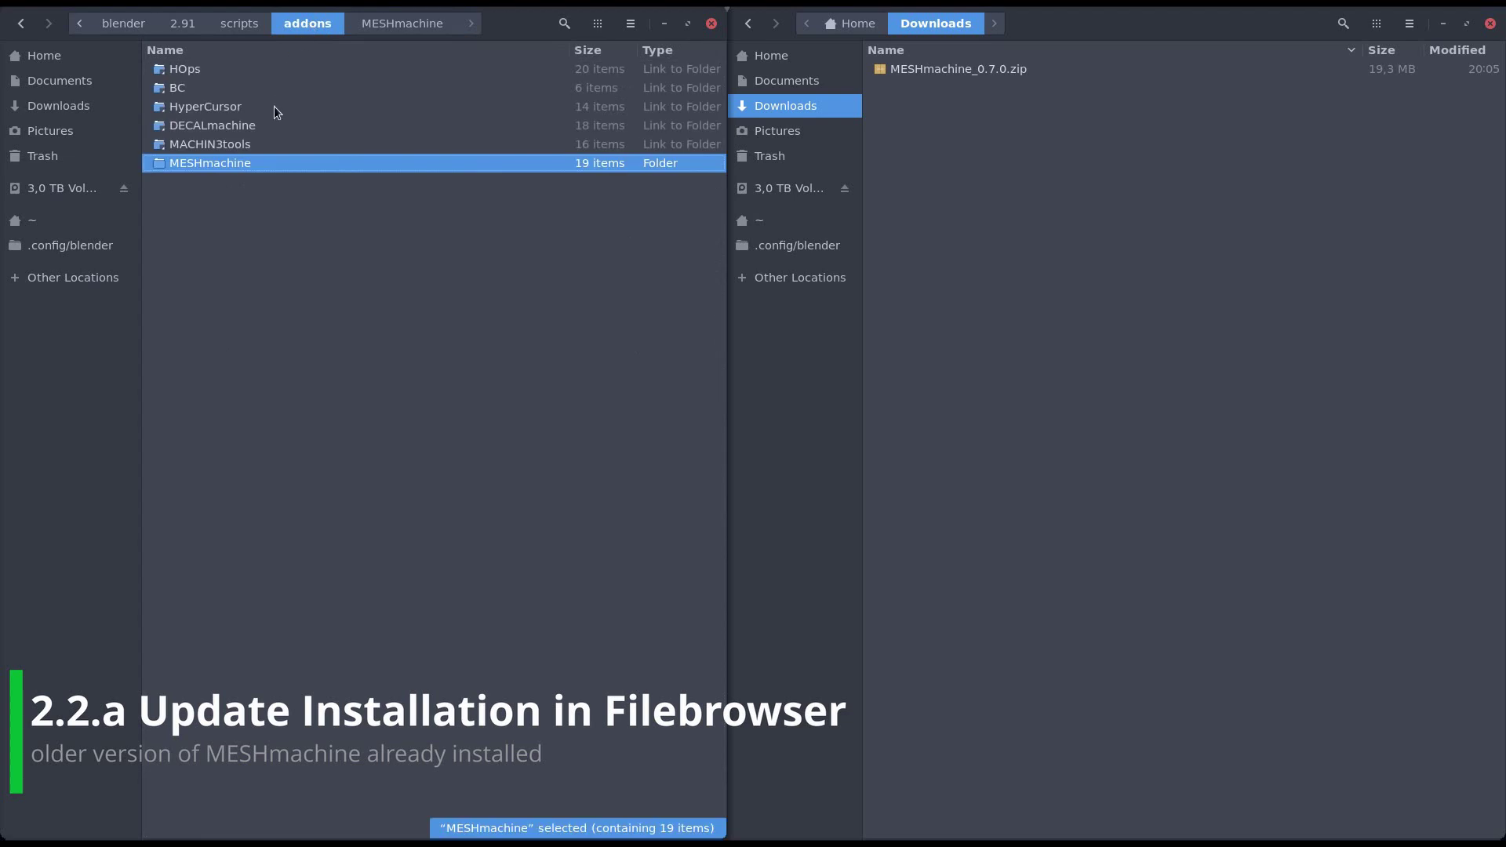
{"action": "key", "text": "Delete"}
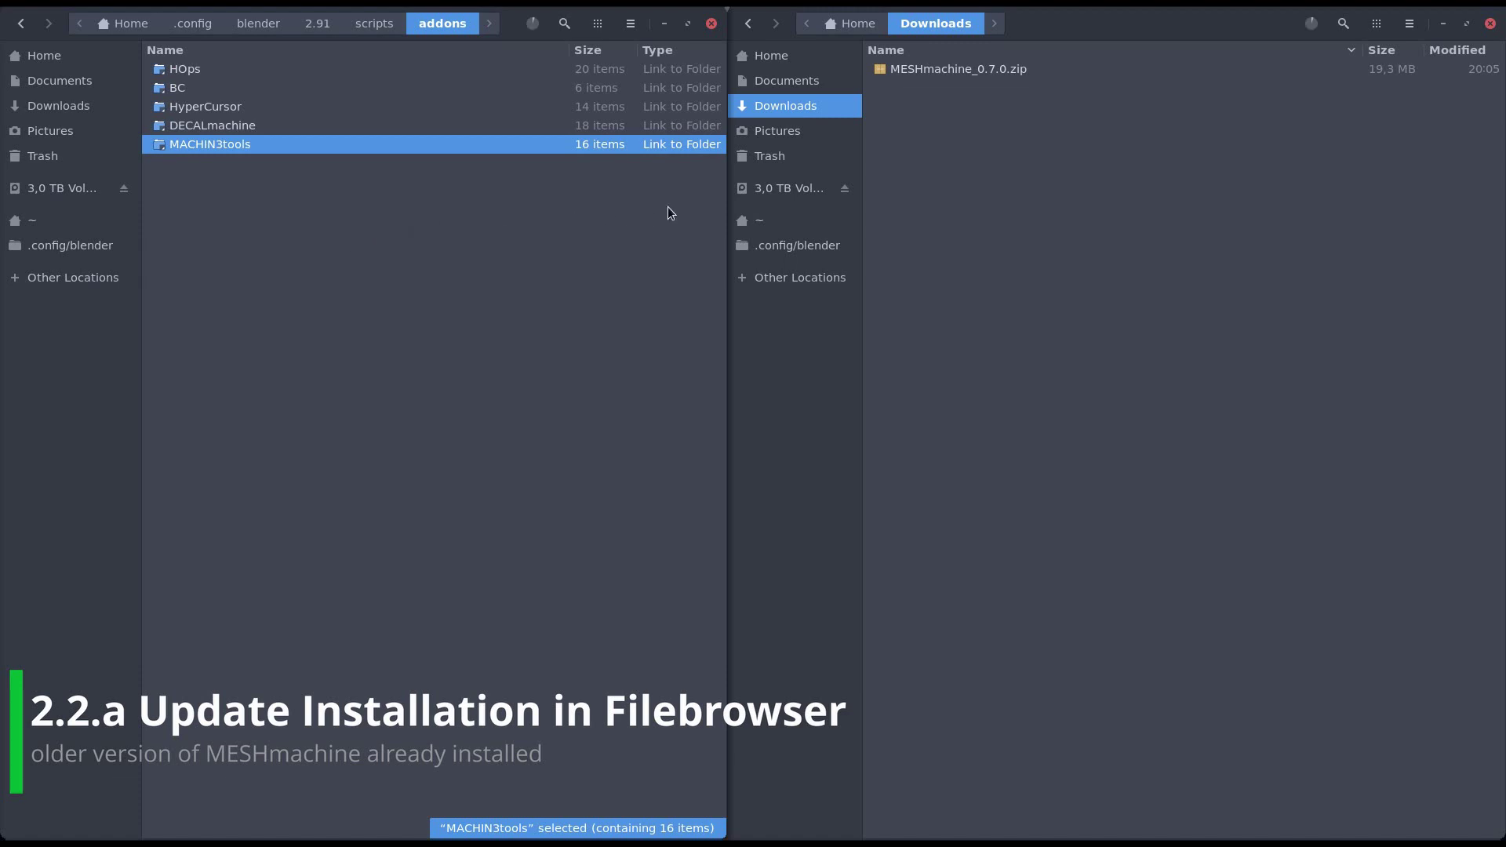
Extract MESHmachine_0.7.0.zip in Downloads and enter the extracted folder.
{"action": "left_click", "coordinate": [1005, 68]}
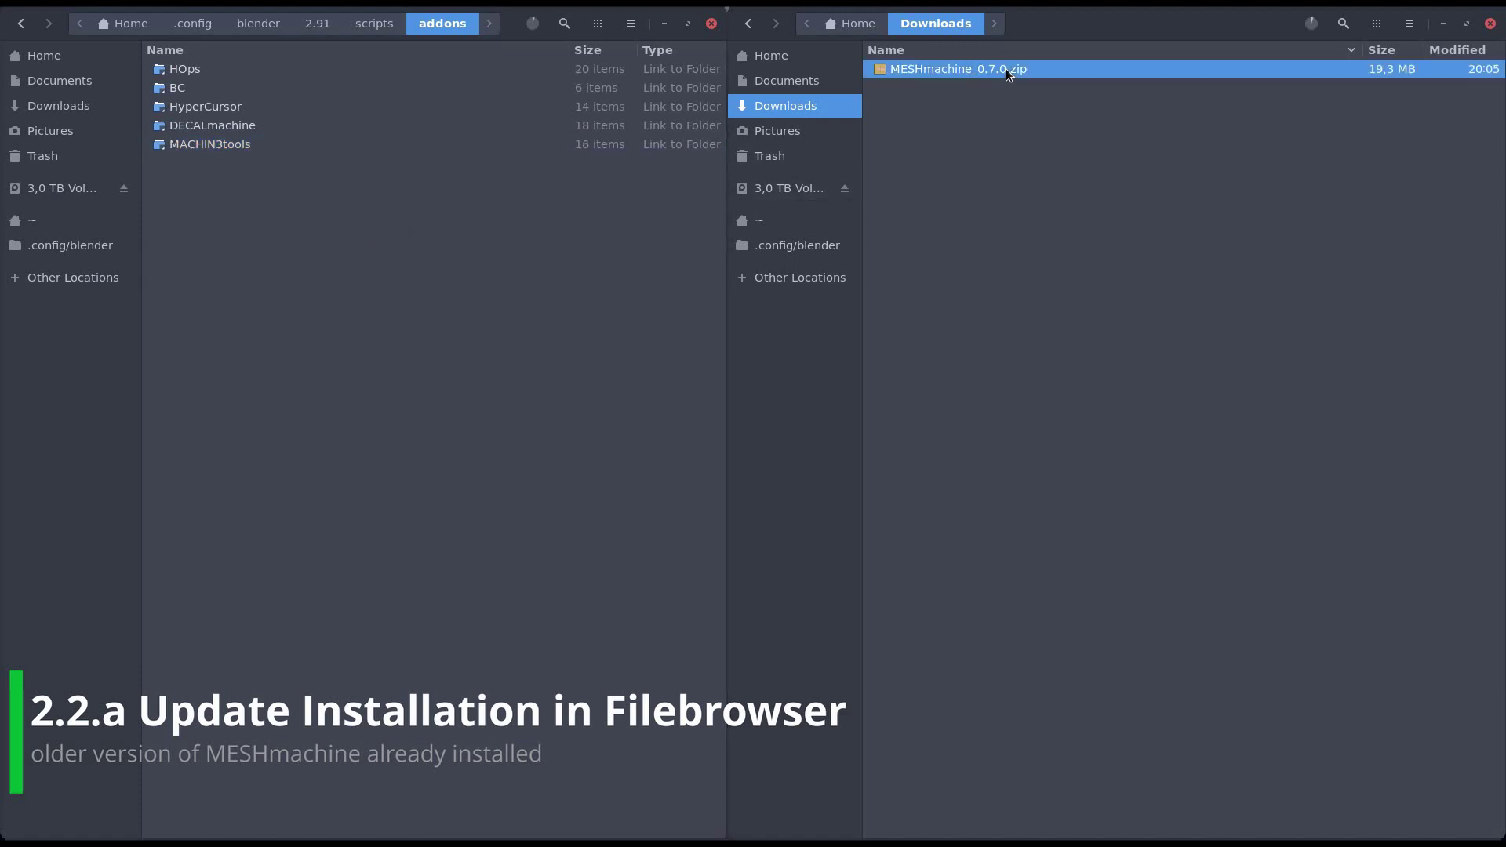
{"action": "right_click", "coordinate": [1006, 72]}
{"action": "left_click", "coordinate": [1064, 282]}
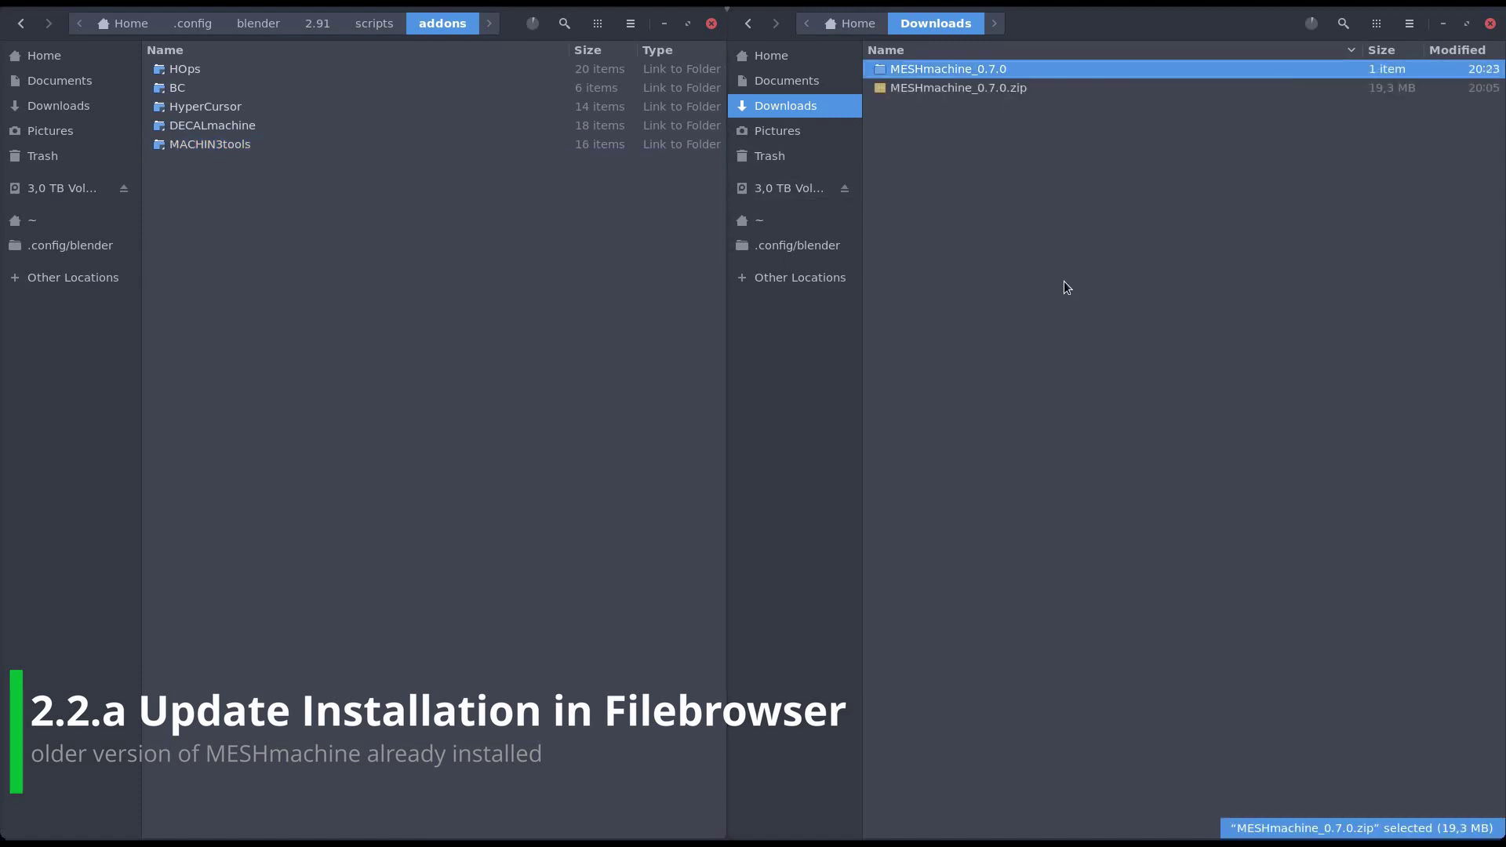
{"action": "double_click", "coordinate": [1008, 71]}
Check the MESHmachine subfolder contains __init__.py, then move it into Blender's addons folder.
{"action": "left_click", "coordinate": [941, 73]}
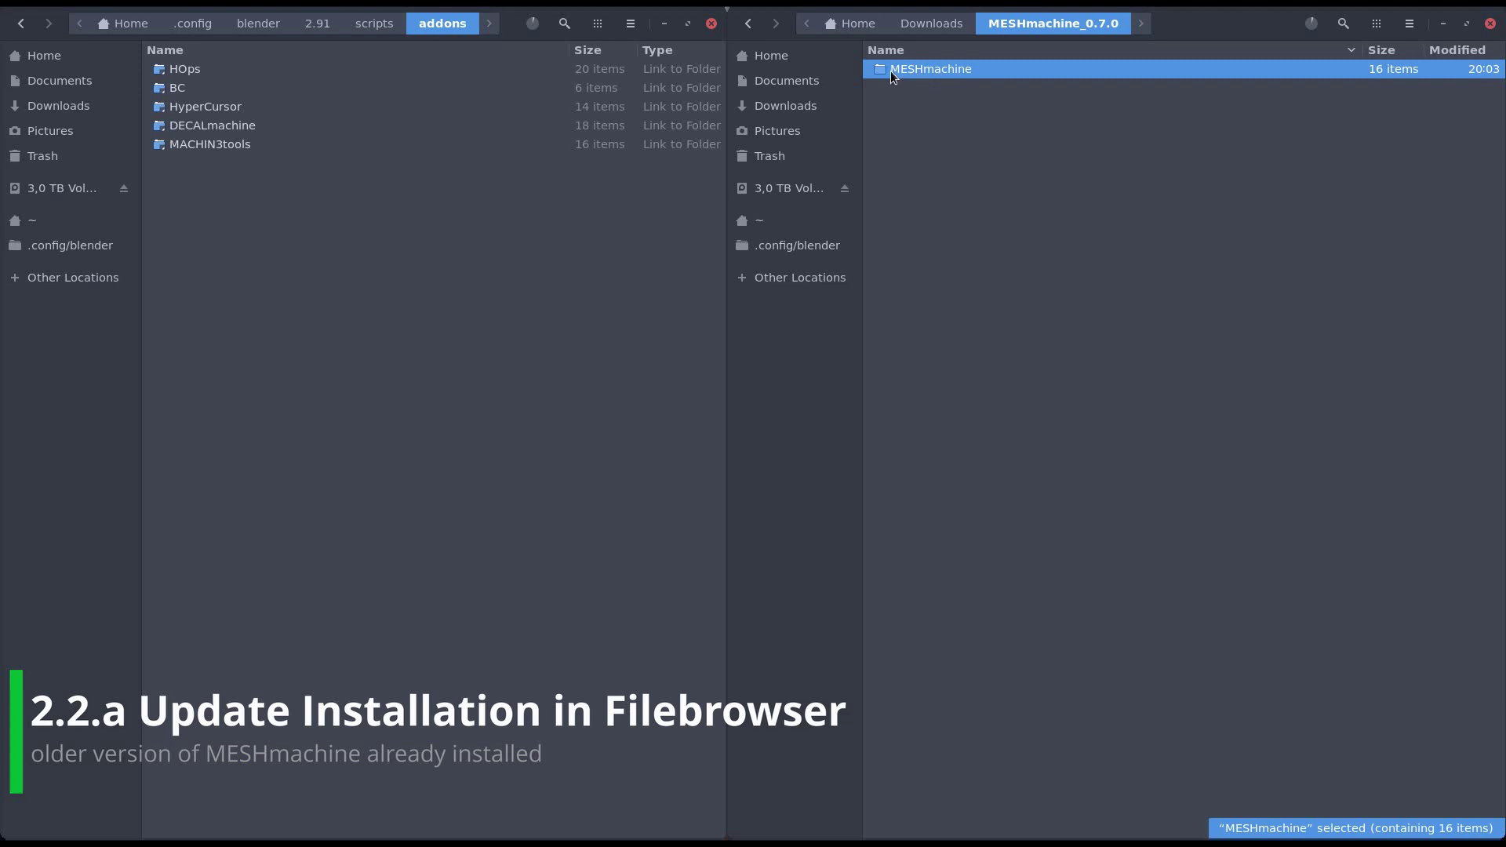
{"action": "double_click", "coordinate": [970, 70]}
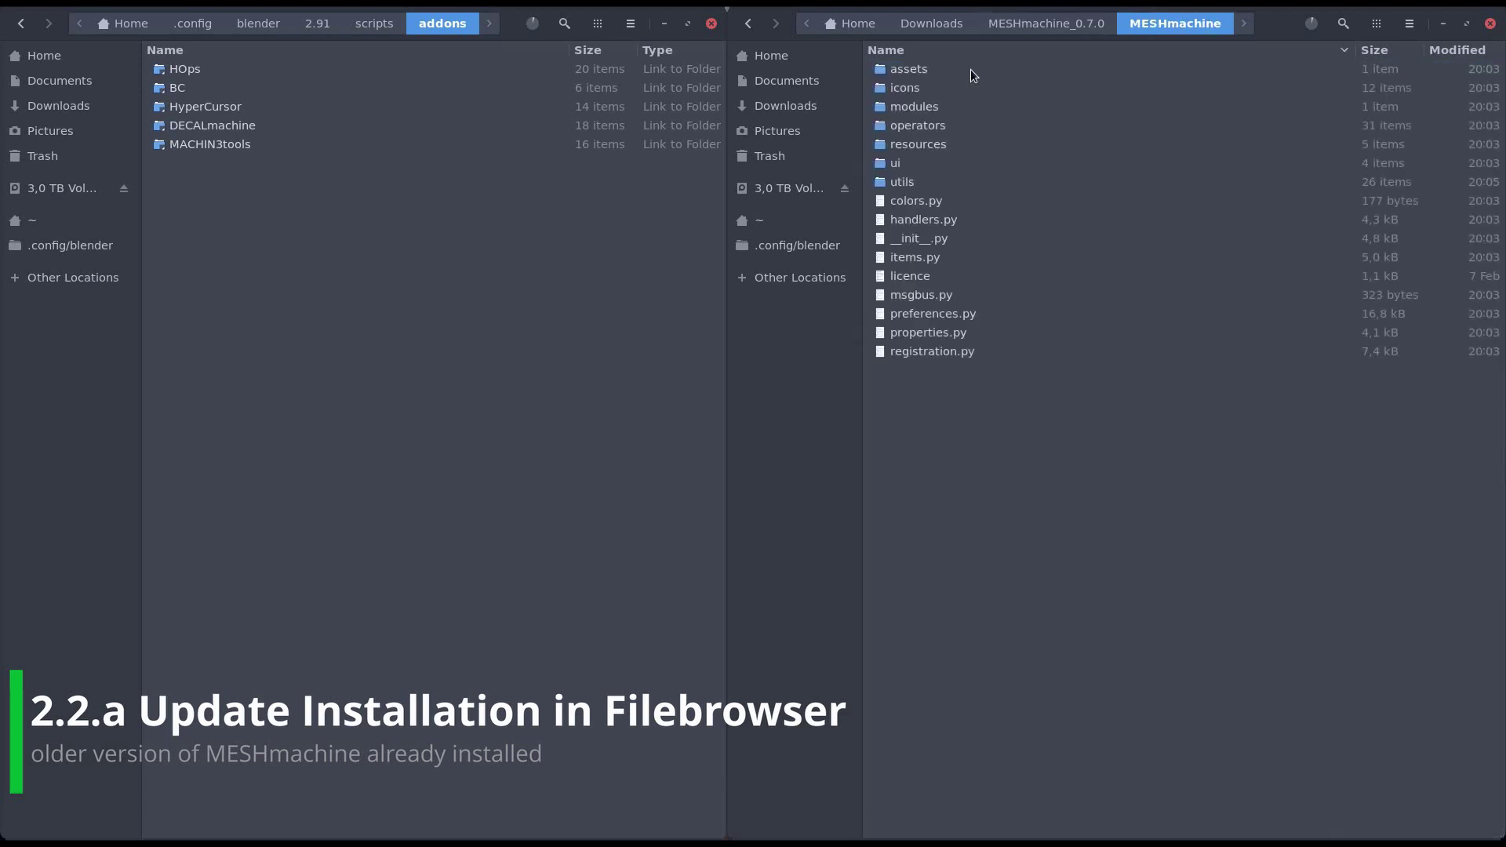
{"action": "left_click", "coordinate": [951, 239]}
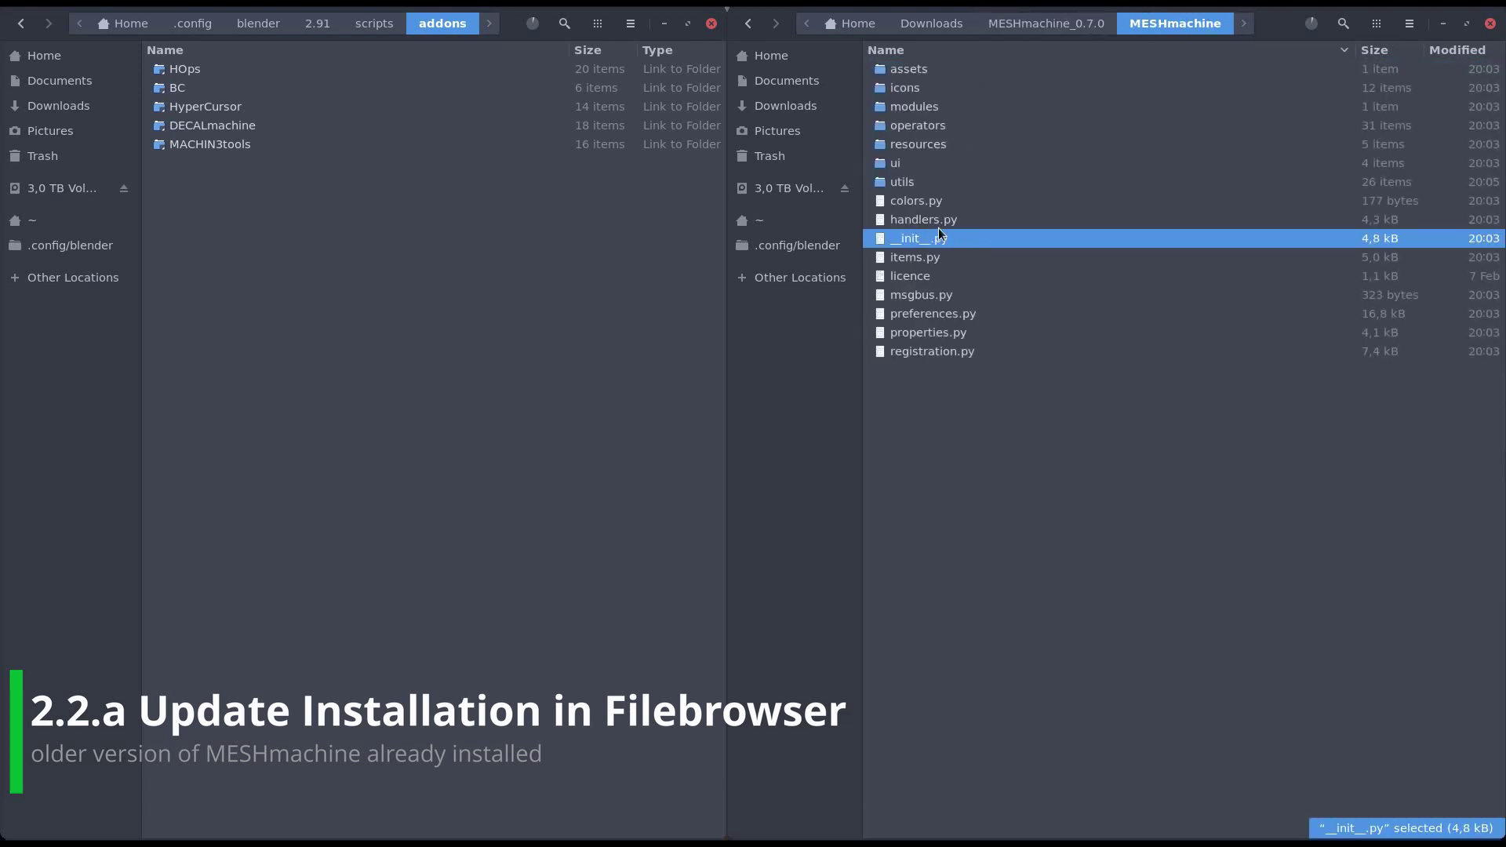
{"action": "left_click", "coordinate": [1067, 26]}
{"action": "left_click_drag", "start_coordinate": [979, 69], "coordinate": [359, 276]}
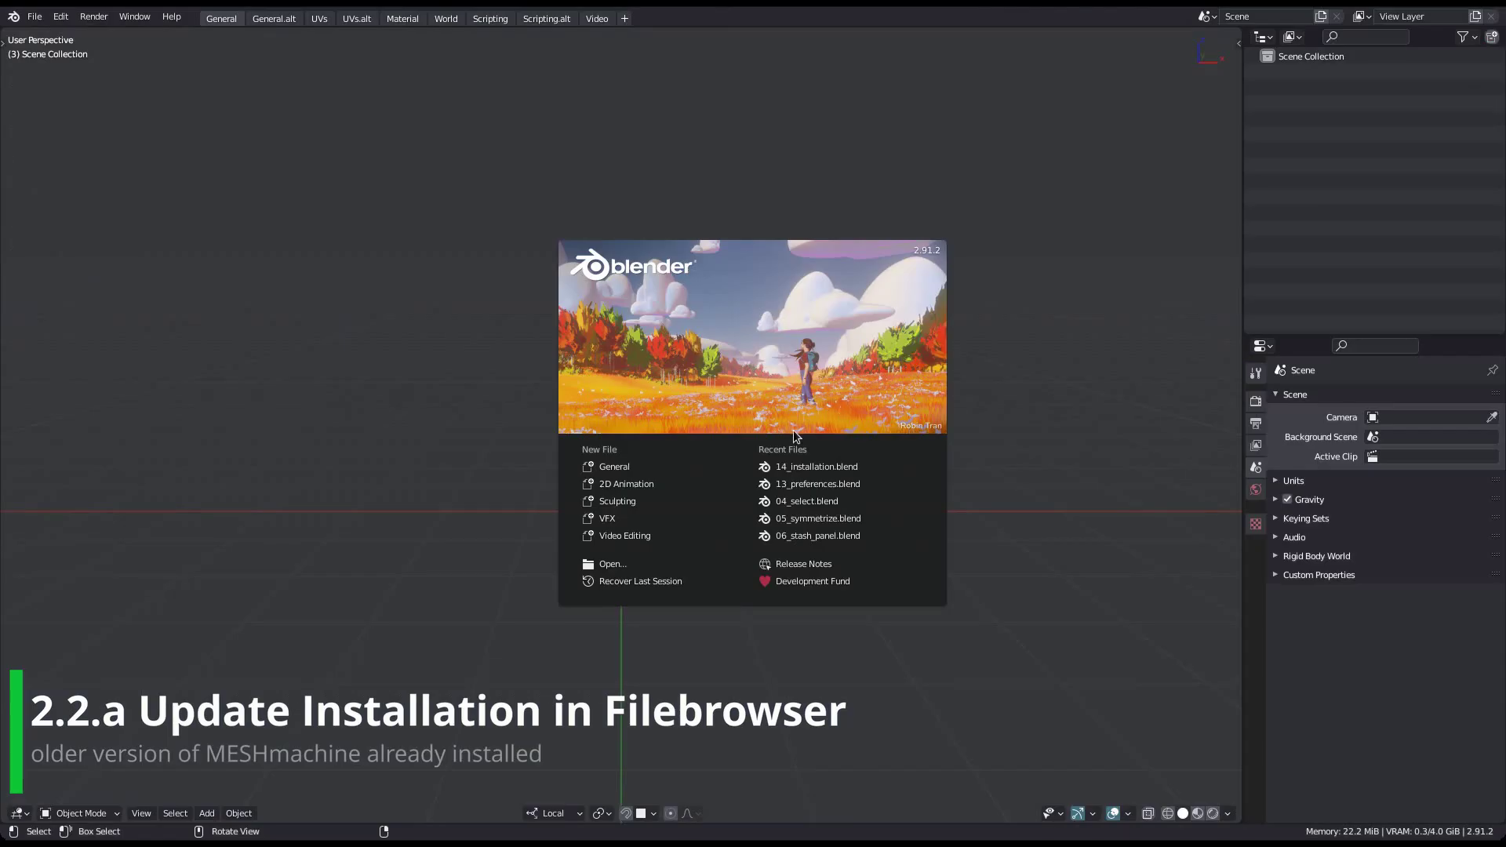
Filter the Add-ons list to 'mesh' and expand MESHmachine, now showing version 0.7.0 enabled.
{"action": "left_click", "coordinate": [61, 17]}
{"action": "left_click", "coordinate": [88, 253]}
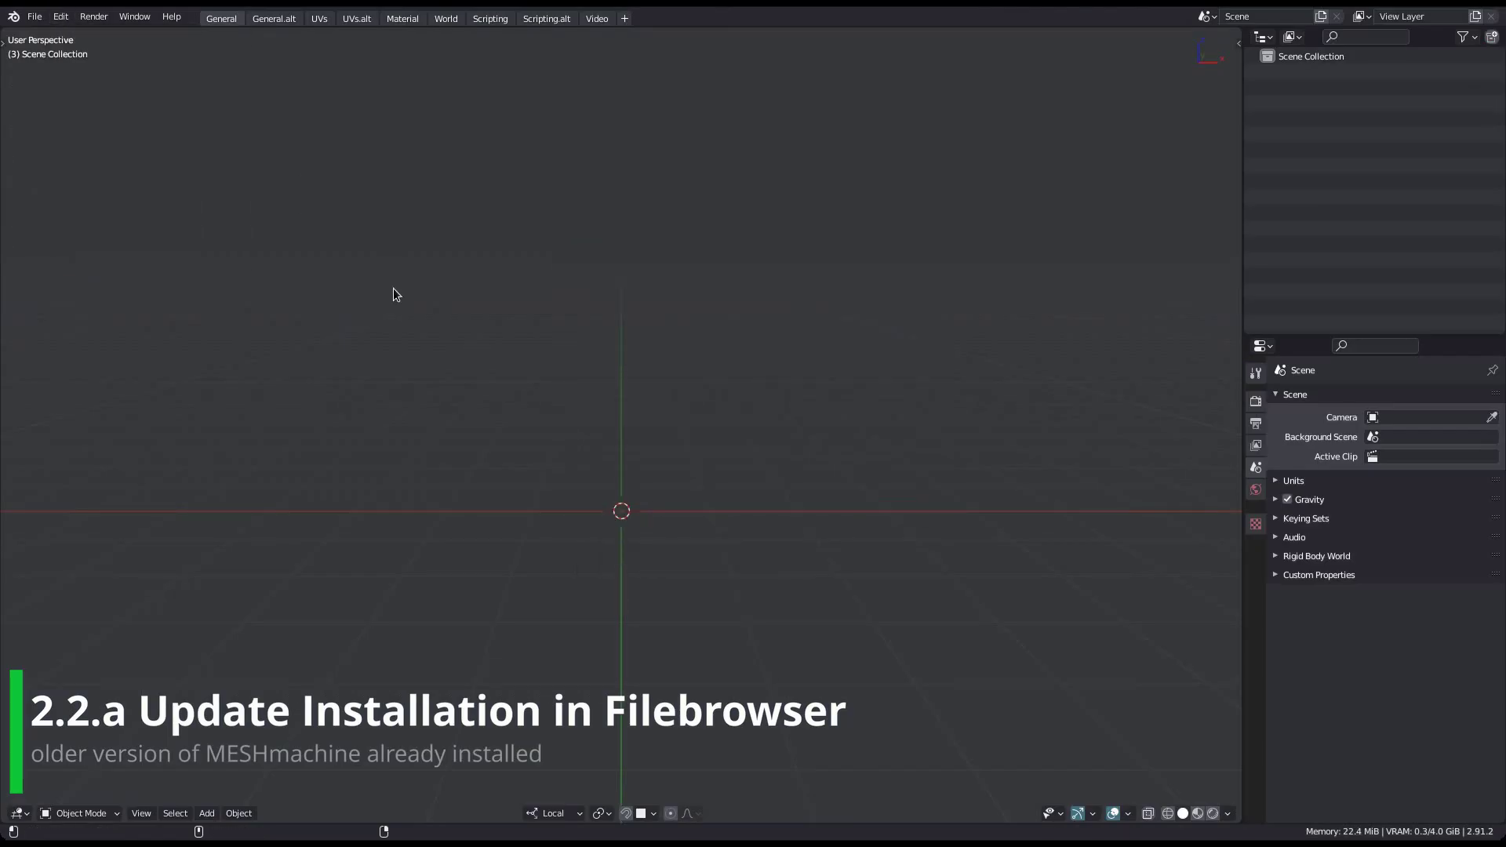
{"action": "left_click", "coordinate": [975, 186]}
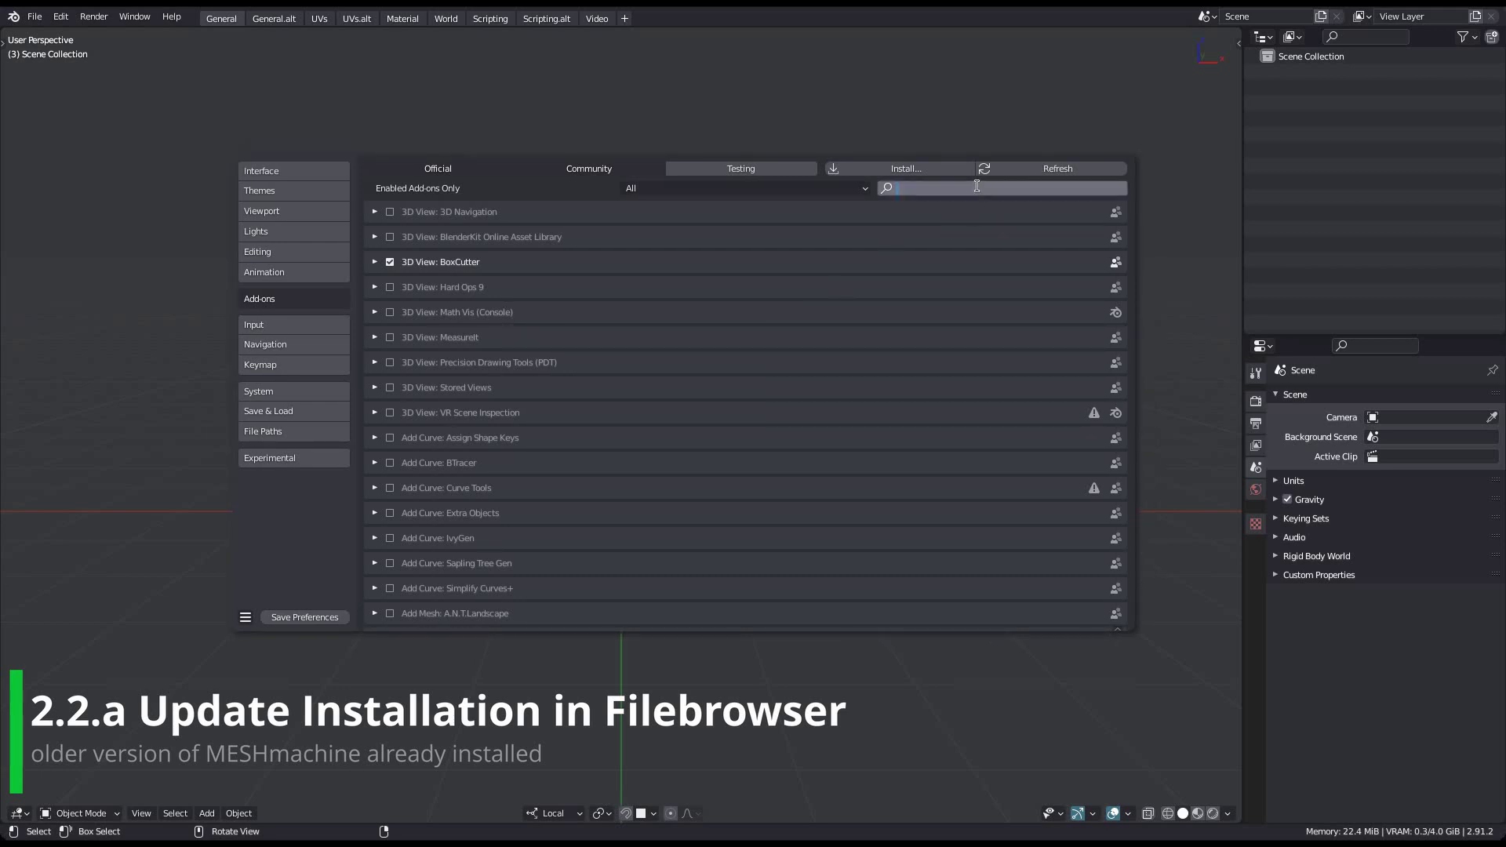
{"action": "type", "text": "mesh"}
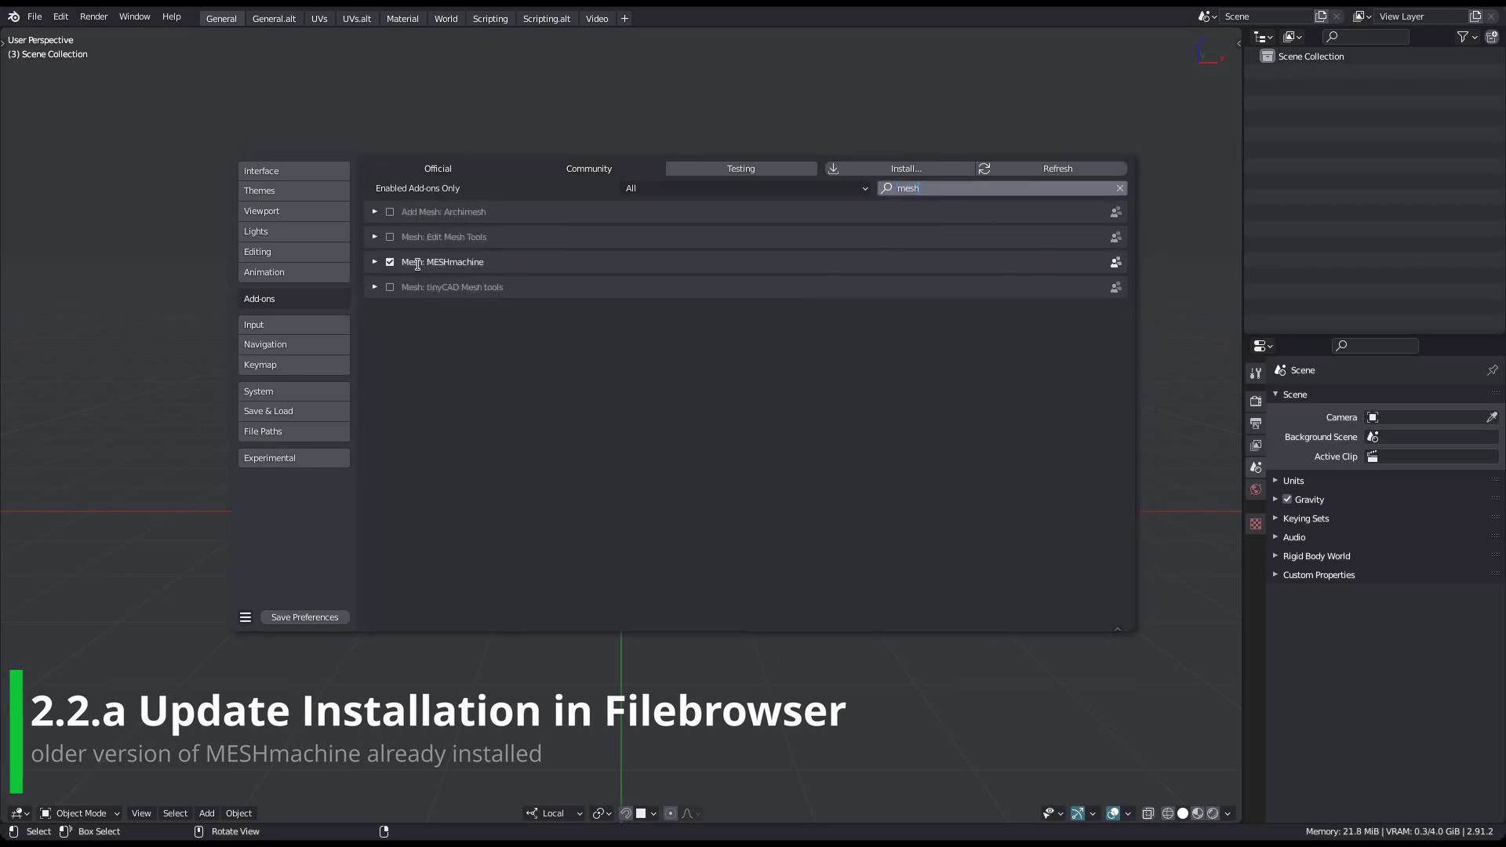
{"action": "left_click", "coordinate": [375, 262]}
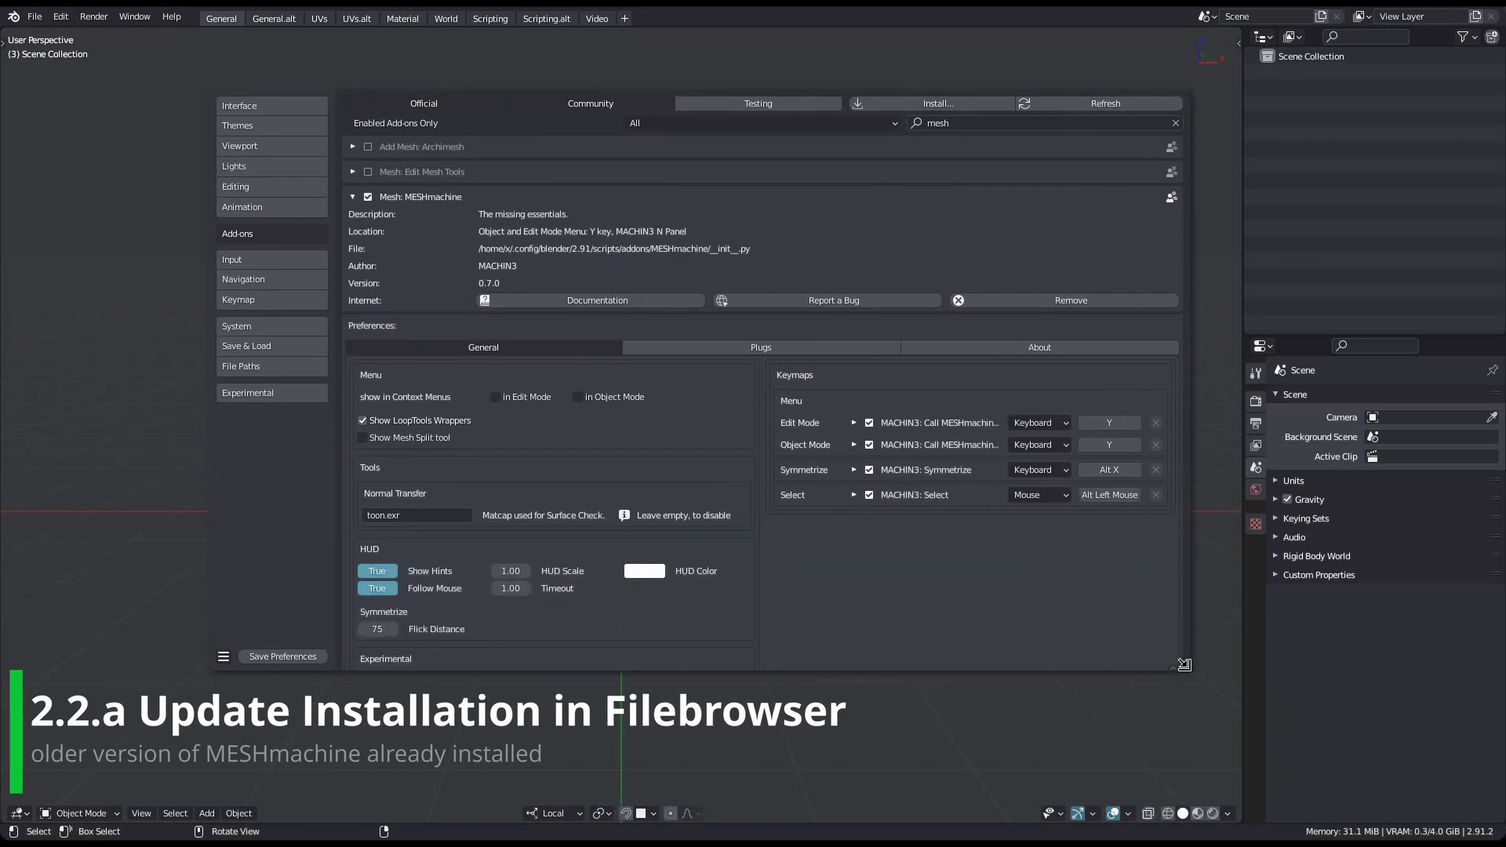
{"action": "scroll", "coordinate": [823, 516], "scroll_direction": "down", "scroll_amount": 2}
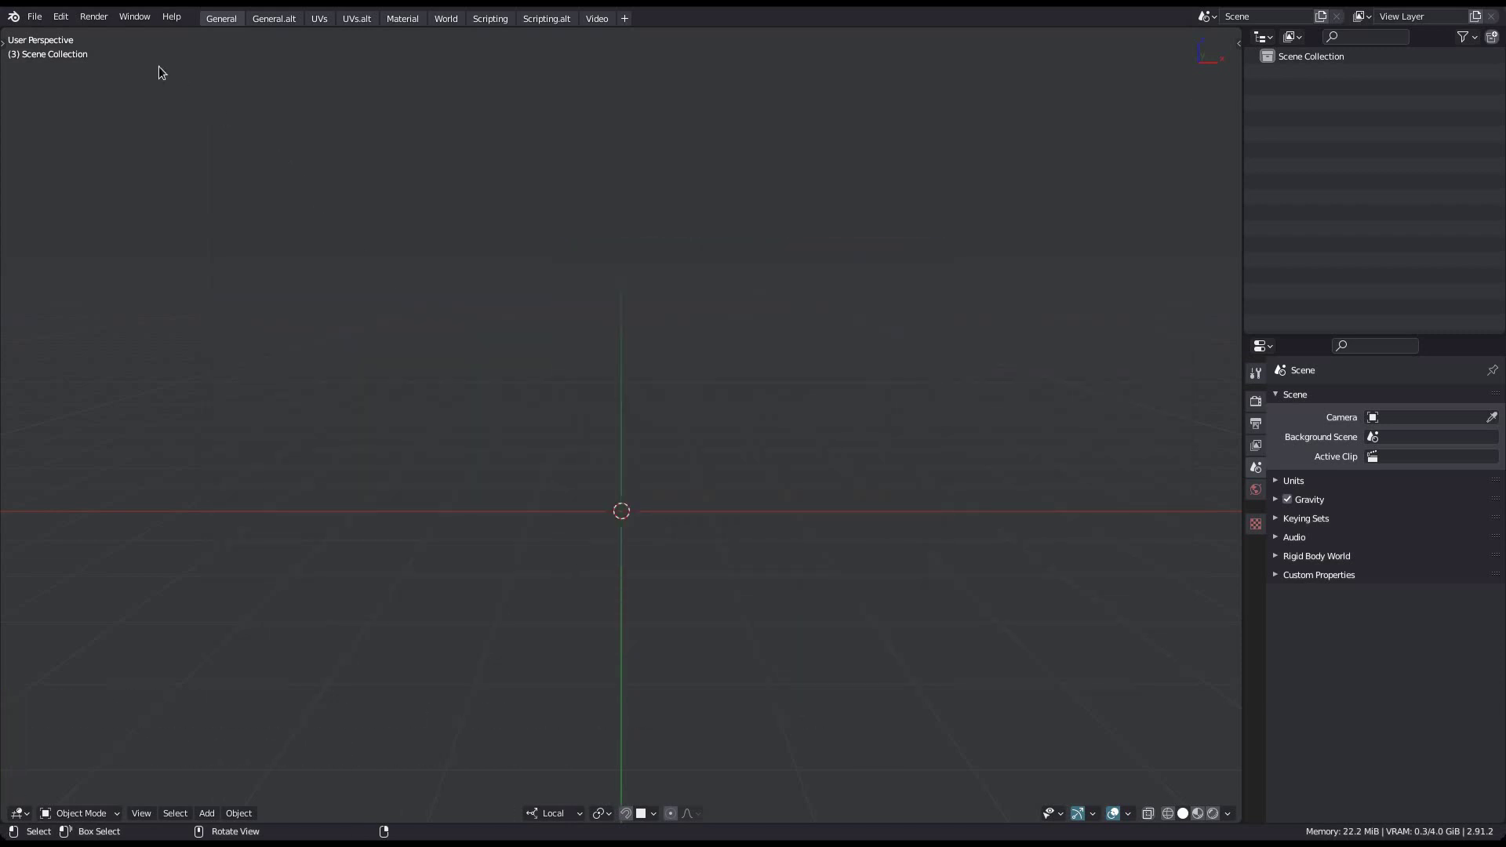
Filter the Add-ons list to 'mesh', untick MESHmachine 0.6.13 and save the preferences.
{"action": "left_click", "coordinate": [60, 17]}
{"action": "left_click", "coordinate": [99, 252]}
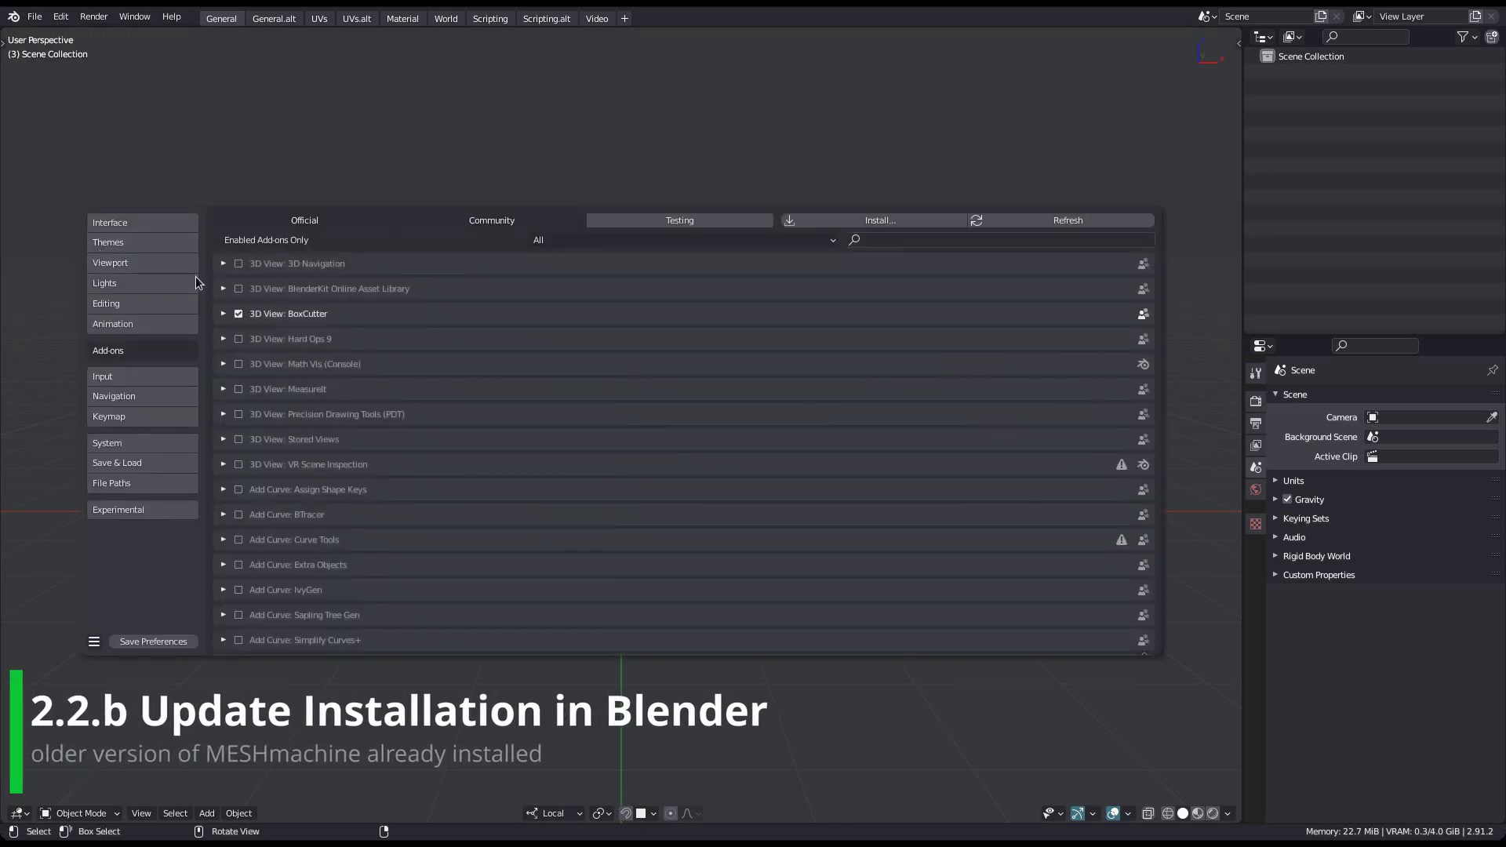
{"action": "left_click", "coordinate": [958, 210]}
{"action": "type", "text": "mesh"}
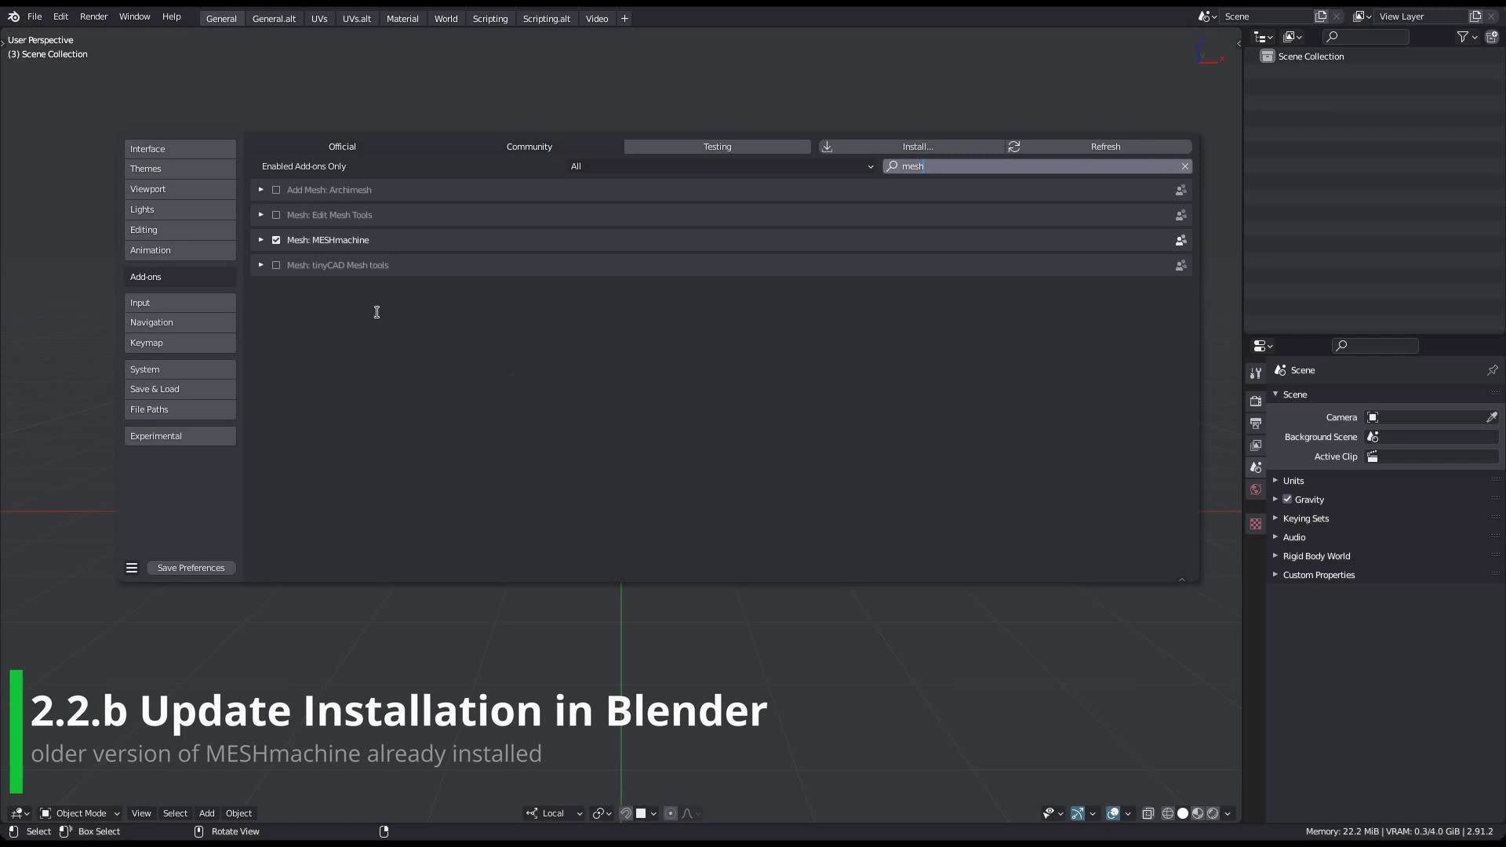
{"action": "left_click", "coordinate": [263, 244]}
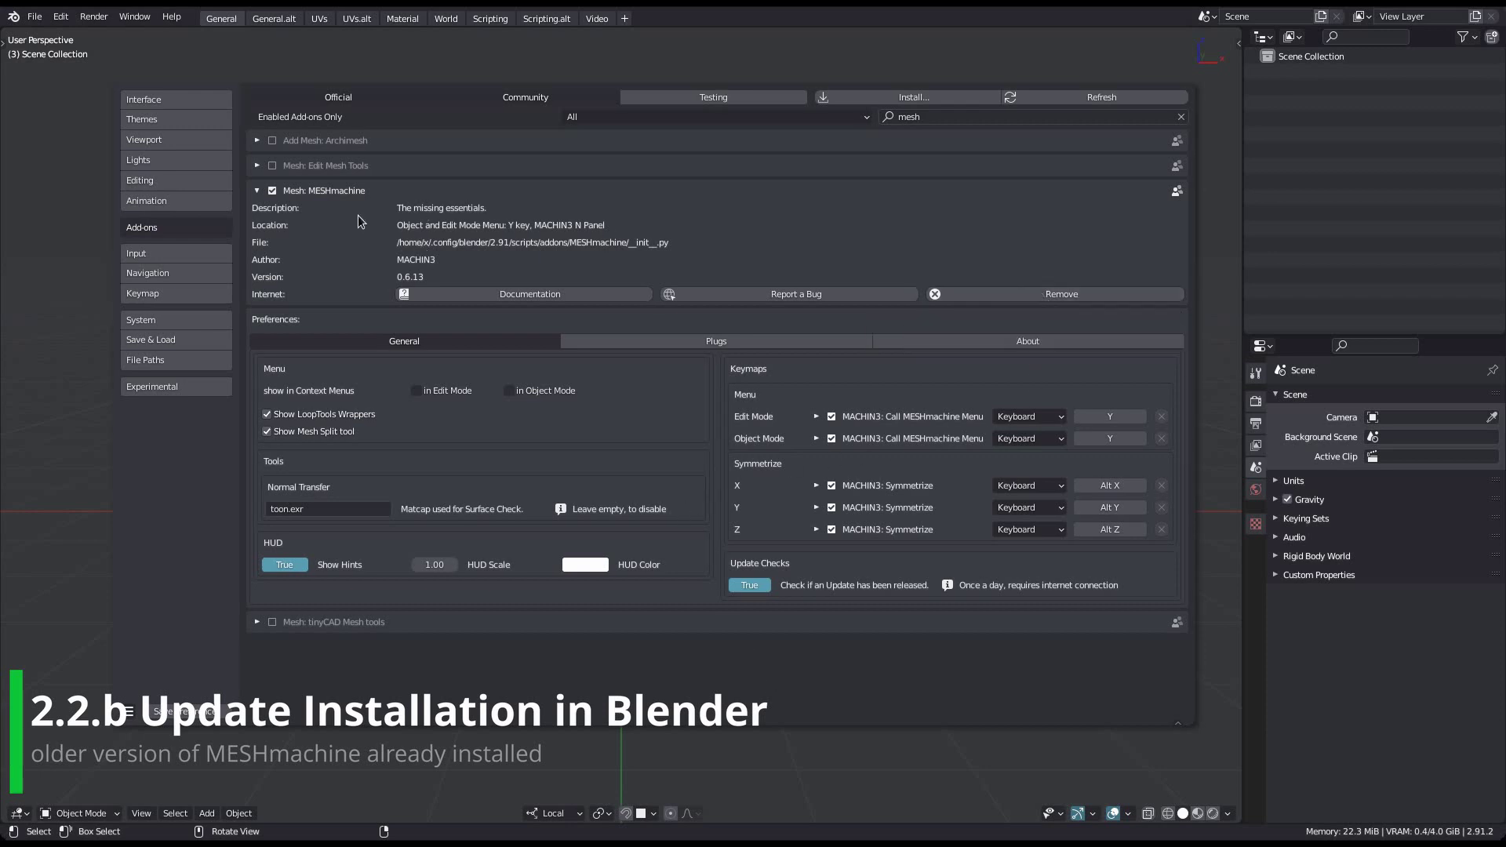
{"action": "left_click", "coordinate": [272, 191]}
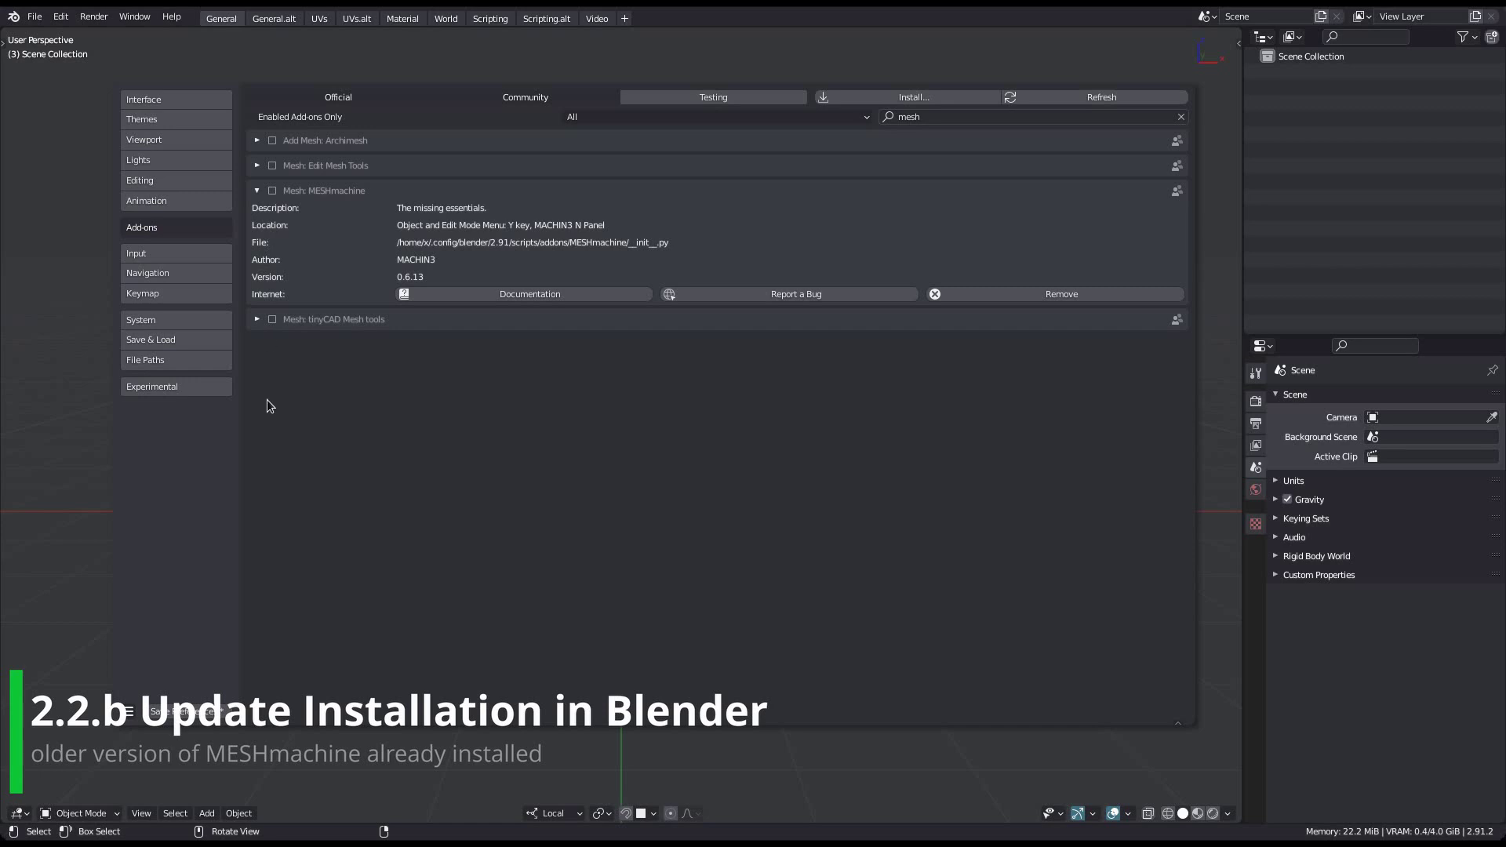
{"action": "left_click", "coordinate": [209, 711]}
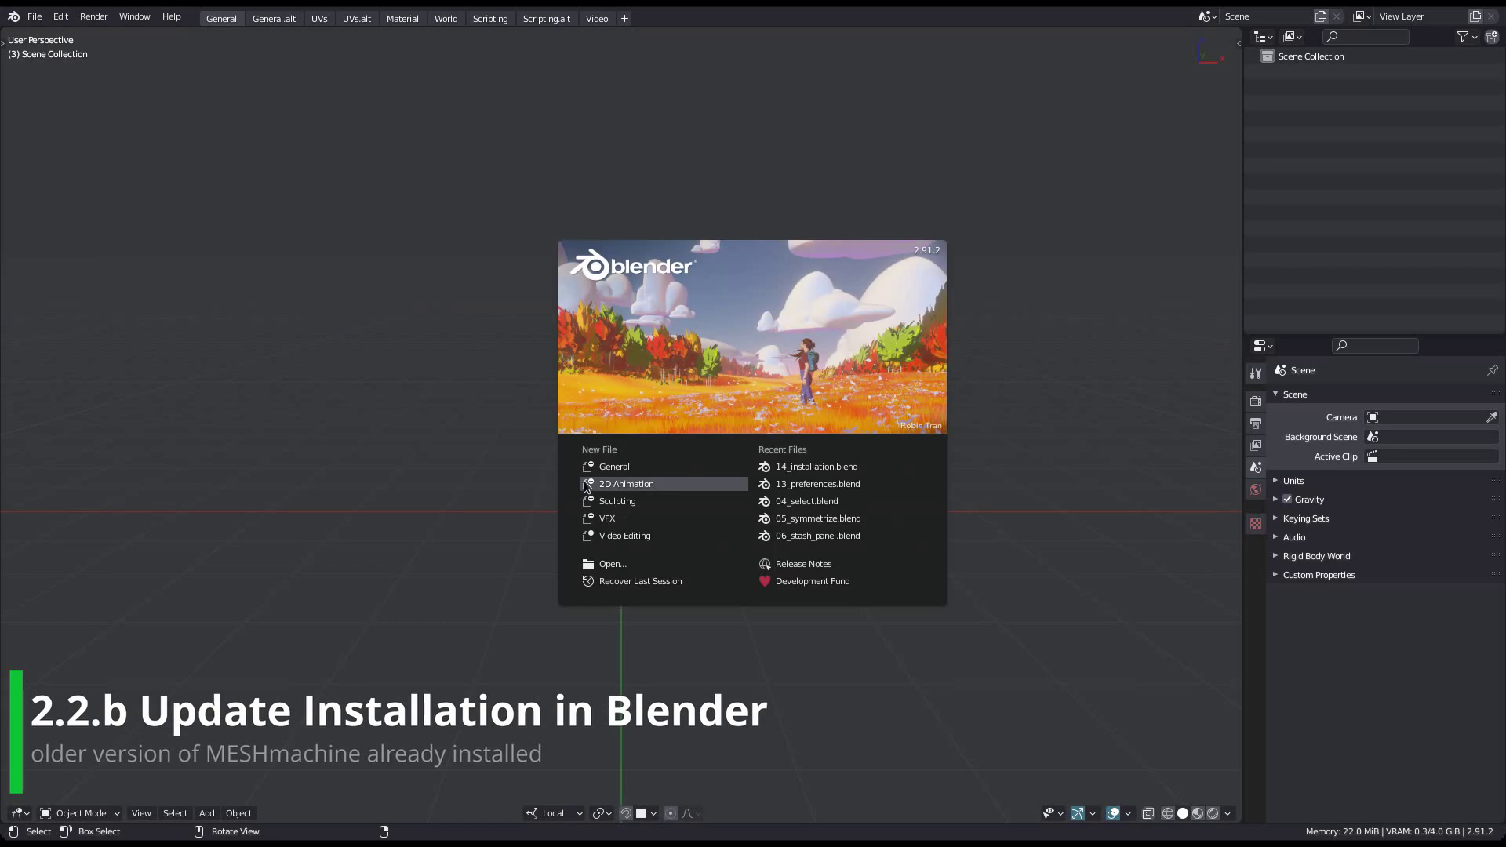
After restarting Blender, filter the Add-ons list to 'mesh' again.
{"action": "left_click", "coordinate": [261, 247]}
{"action": "left_click", "coordinate": [66, 23]}
{"action": "left_click", "coordinate": [130, 263]}
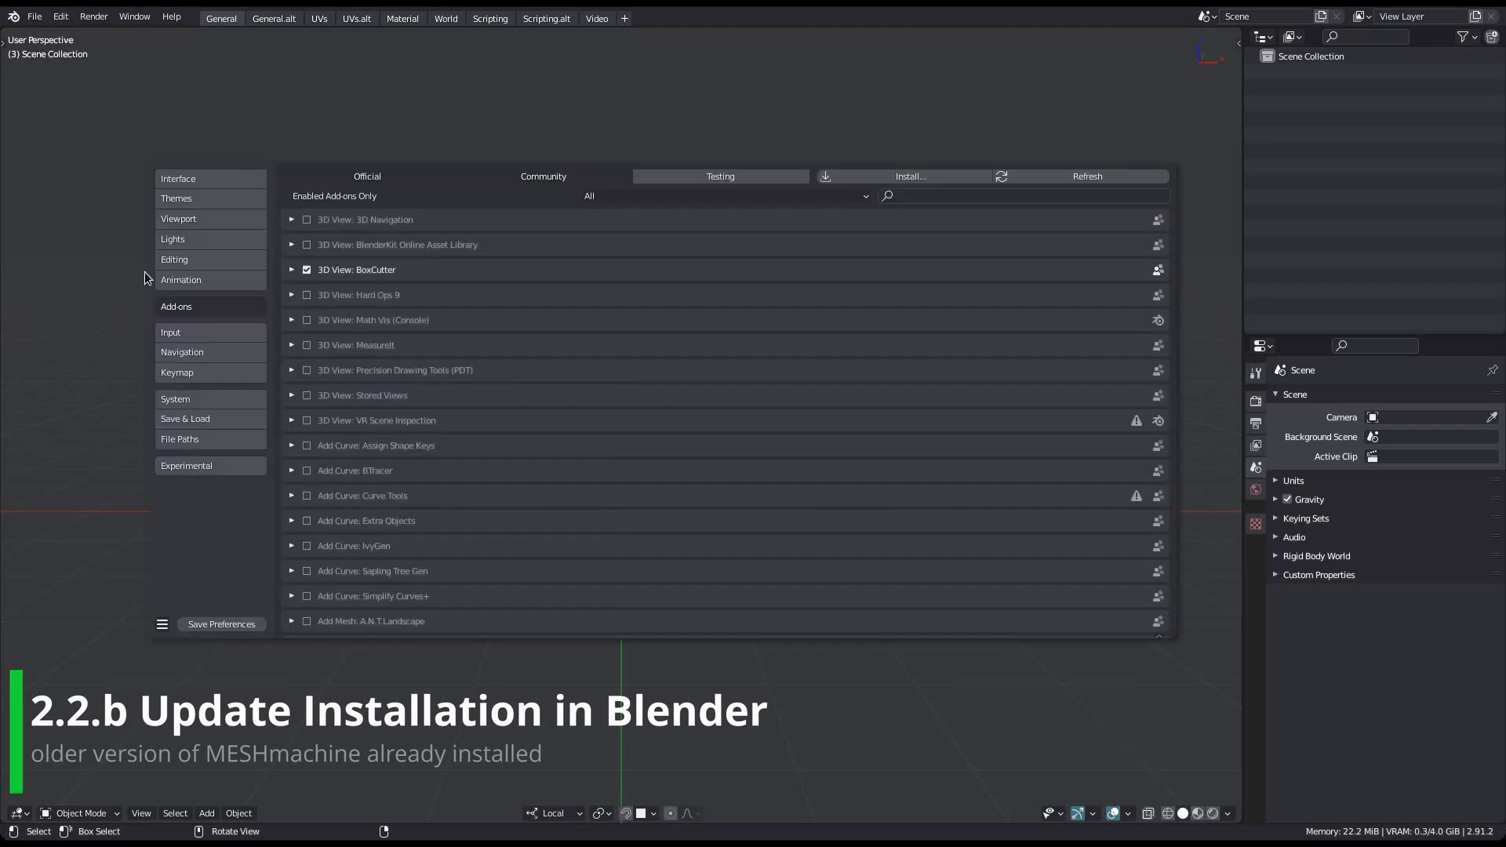
{"action": "left_click", "coordinate": [947, 198]}
{"action": "type", "text": "mesh"}
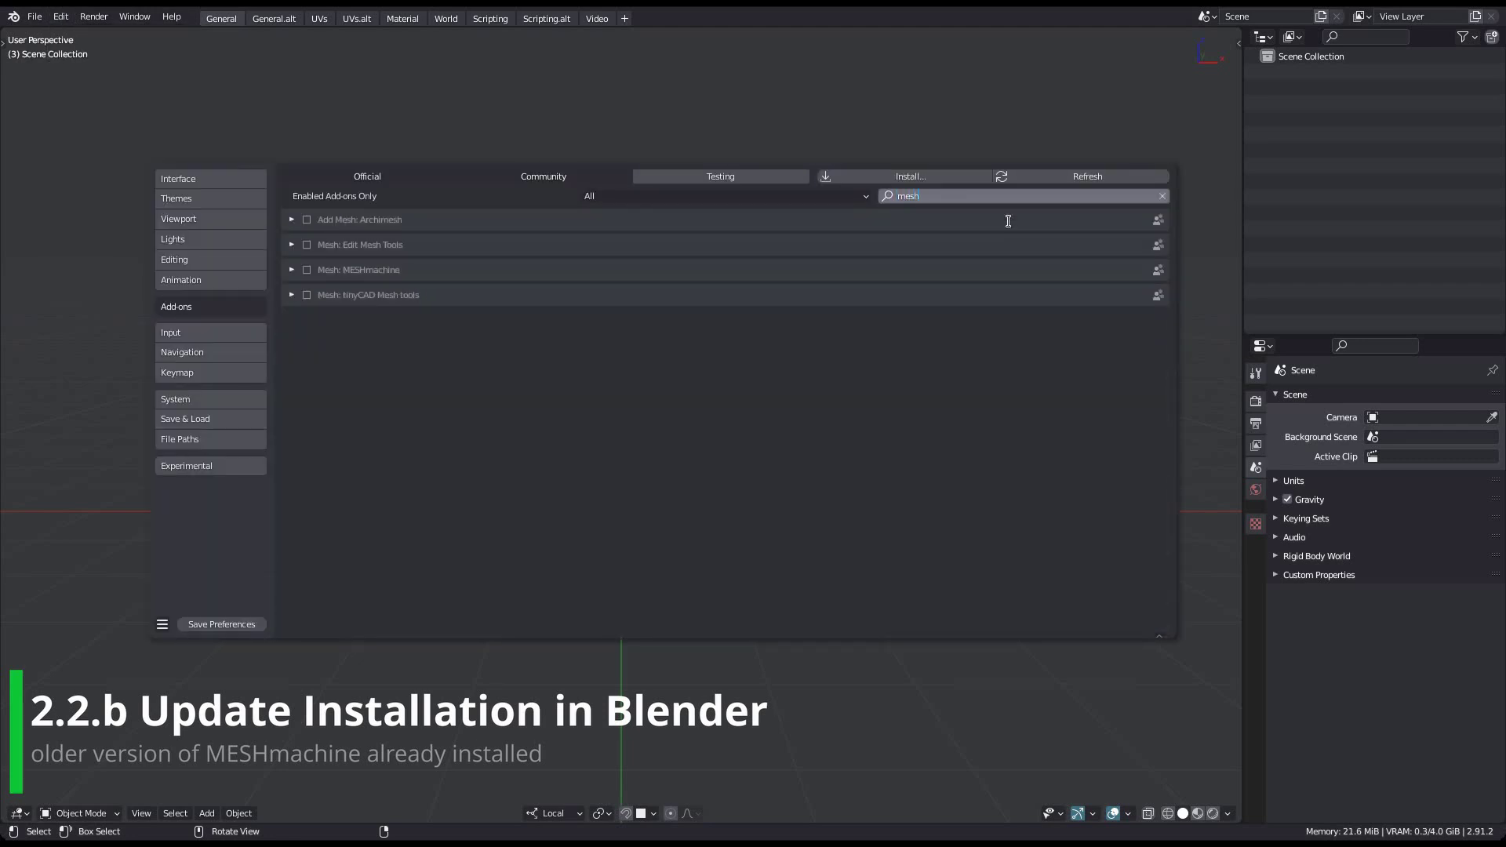
Expand the old MESHmachine entry and remove it, confirming with OK.
{"action": "left_click", "coordinate": [279, 241]}
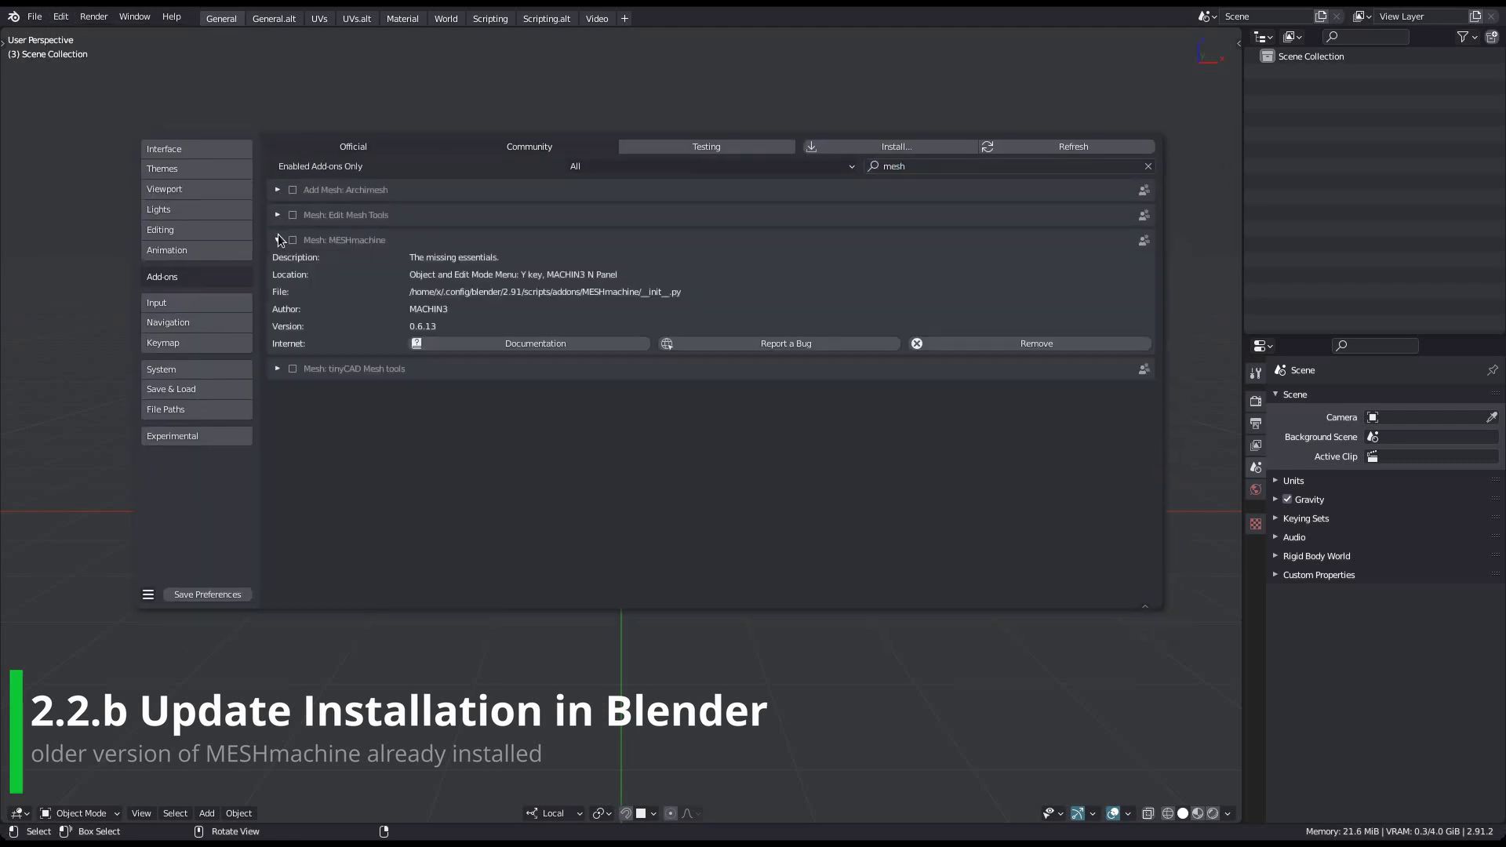
{"action": "left_click", "coordinate": [1019, 346]}
{"action": "left_click", "coordinate": [950, 413]}
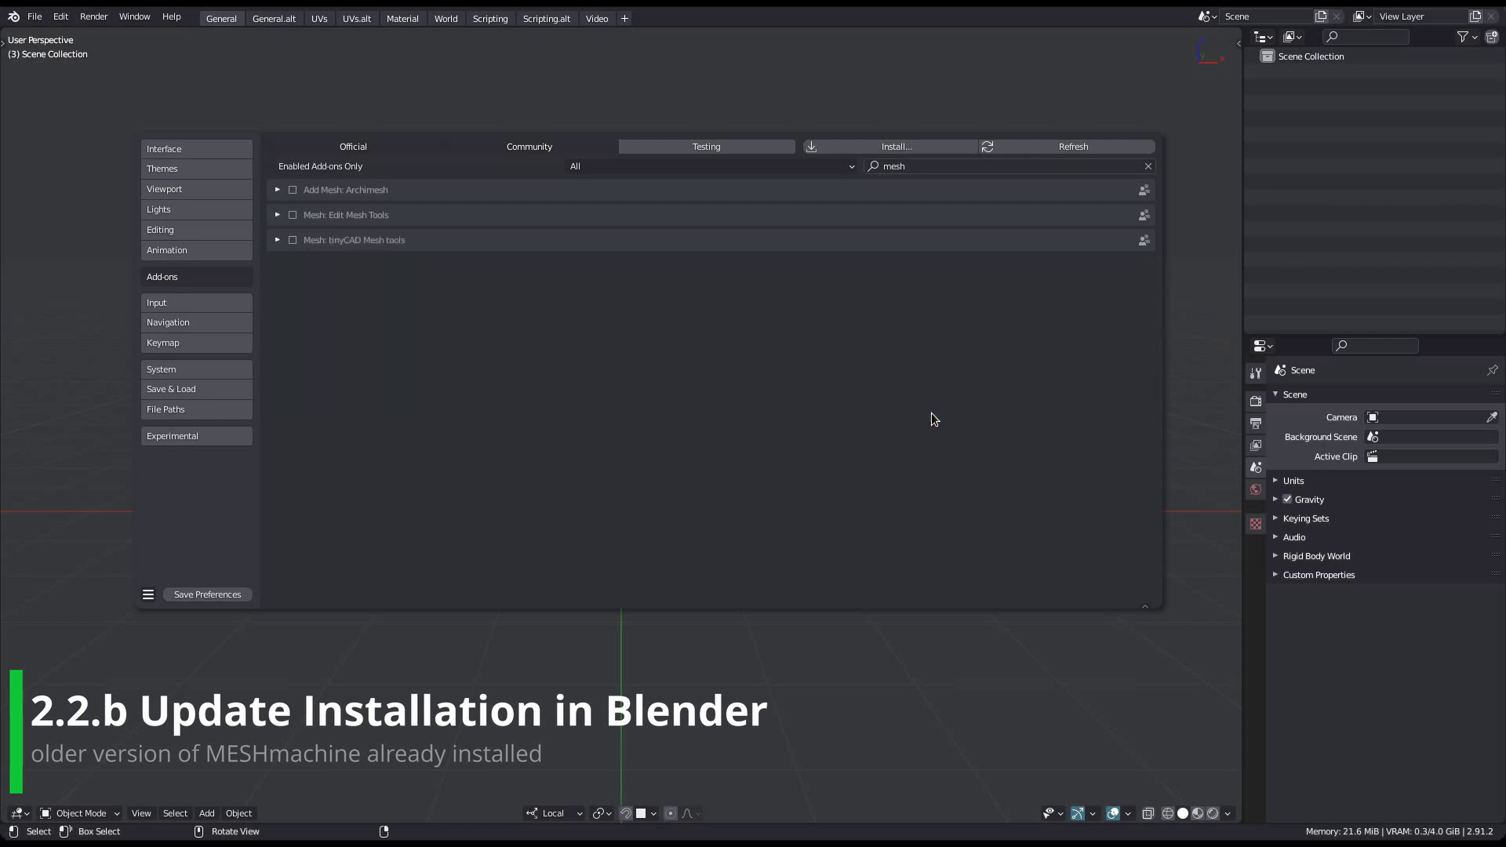
Install MESHmachine_0.7.0.zip from Downloads, expand the new entry and enable it.
{"action": "left_click", "coordinate": [895, 146]}
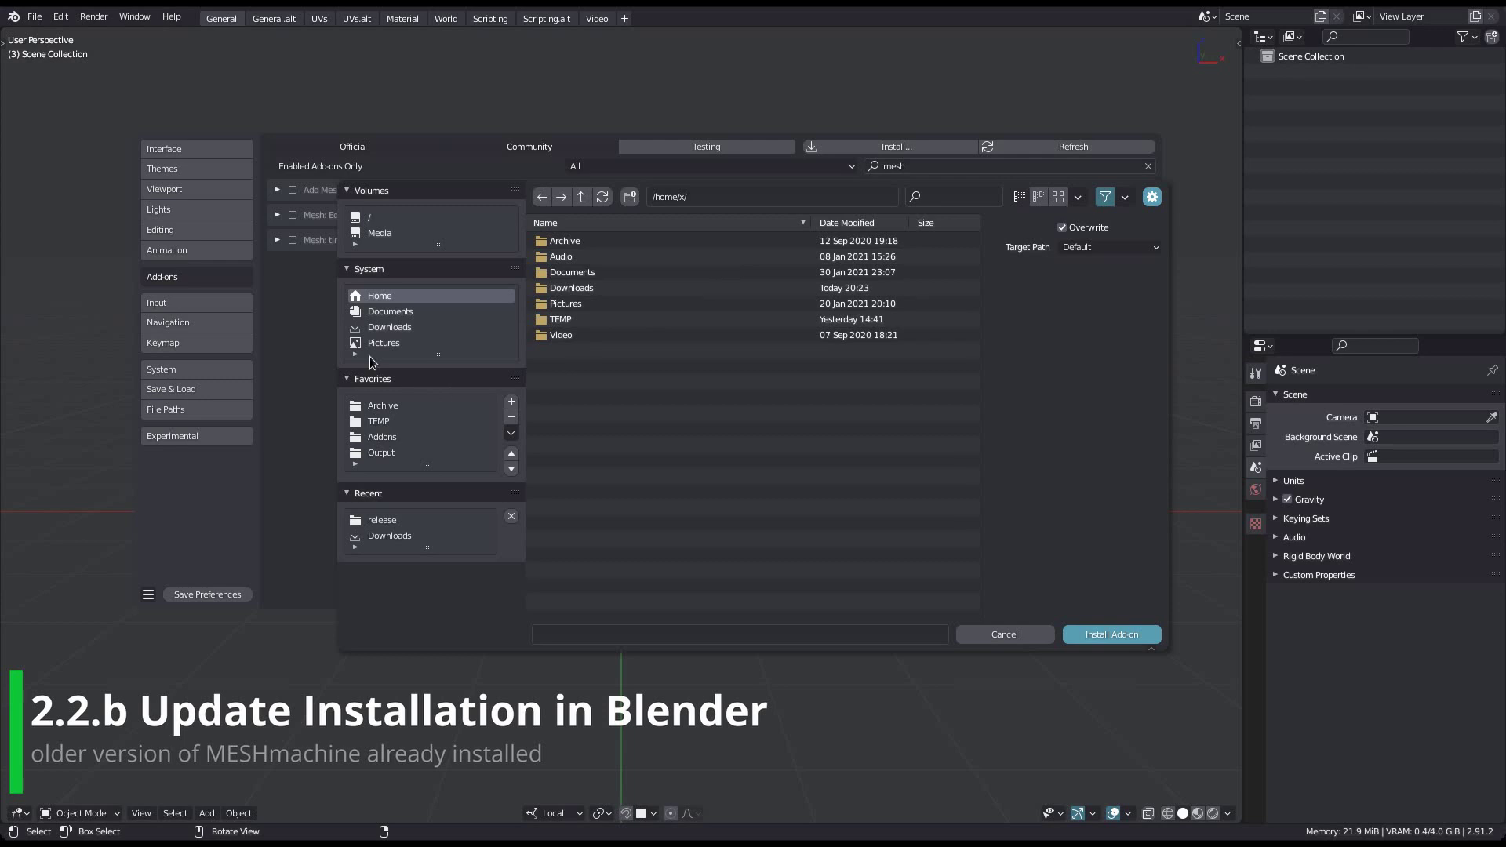
{"action": "left_click", "coordinate": [388, 327]}
{"action": "left_click", "coordinate": [642, 257]}
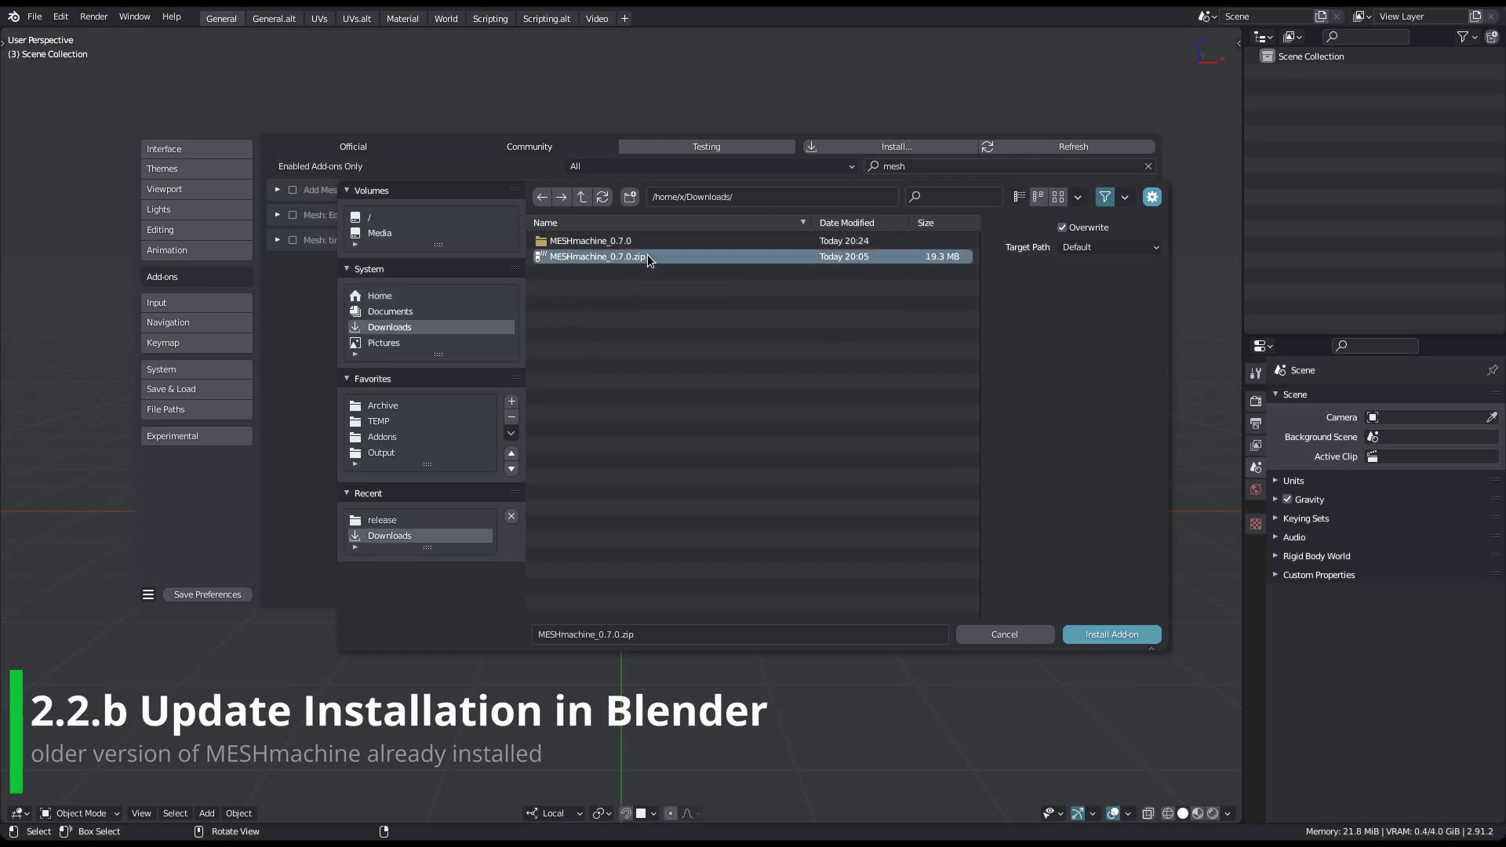
{"action": "left_click", "coordinate": [1113, 634]}
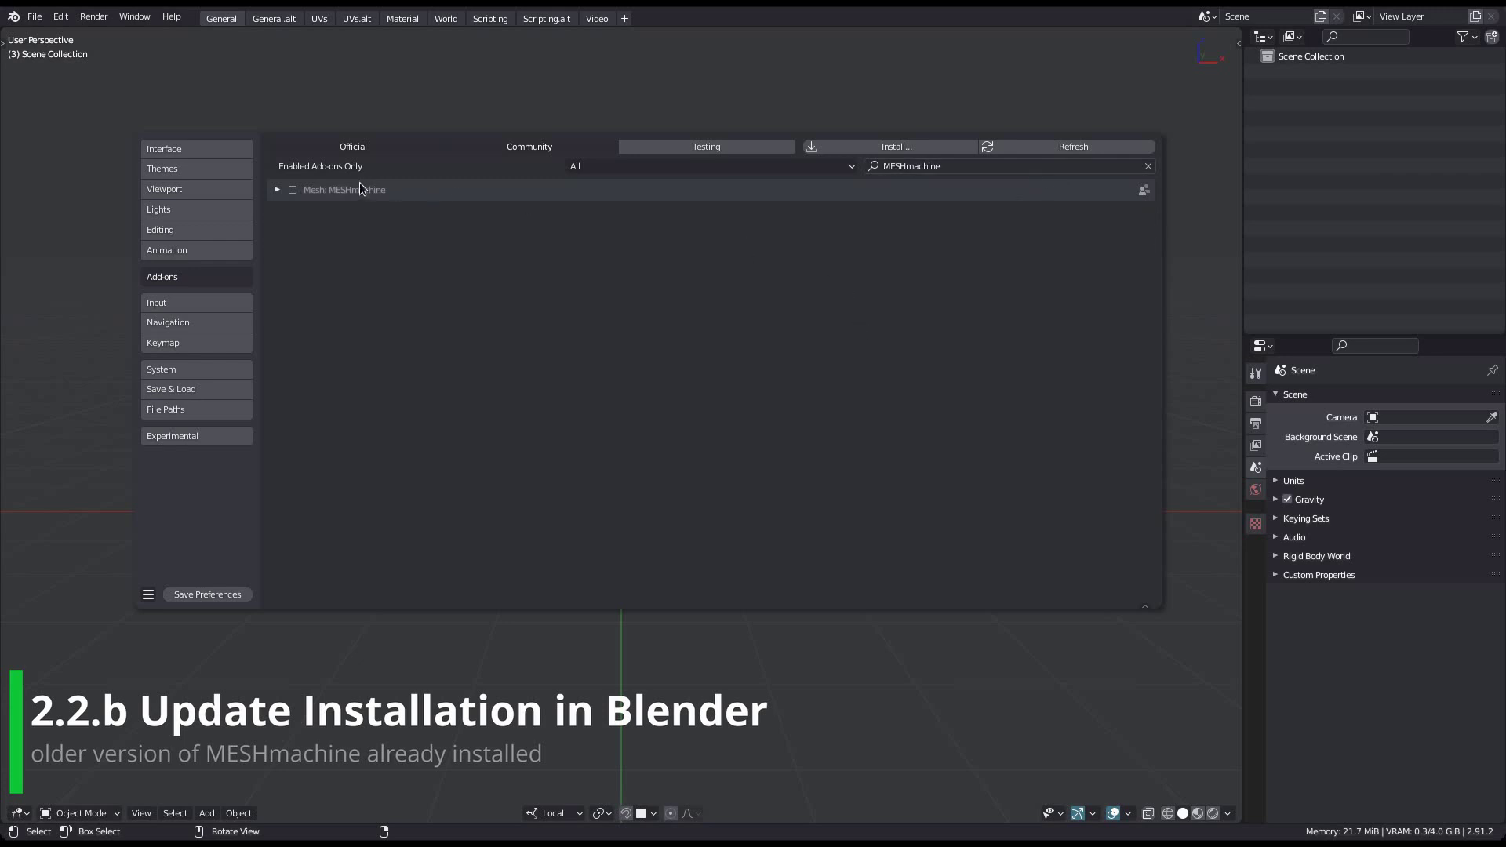
{"action": "left_click", "coordinate": [278, 189]}
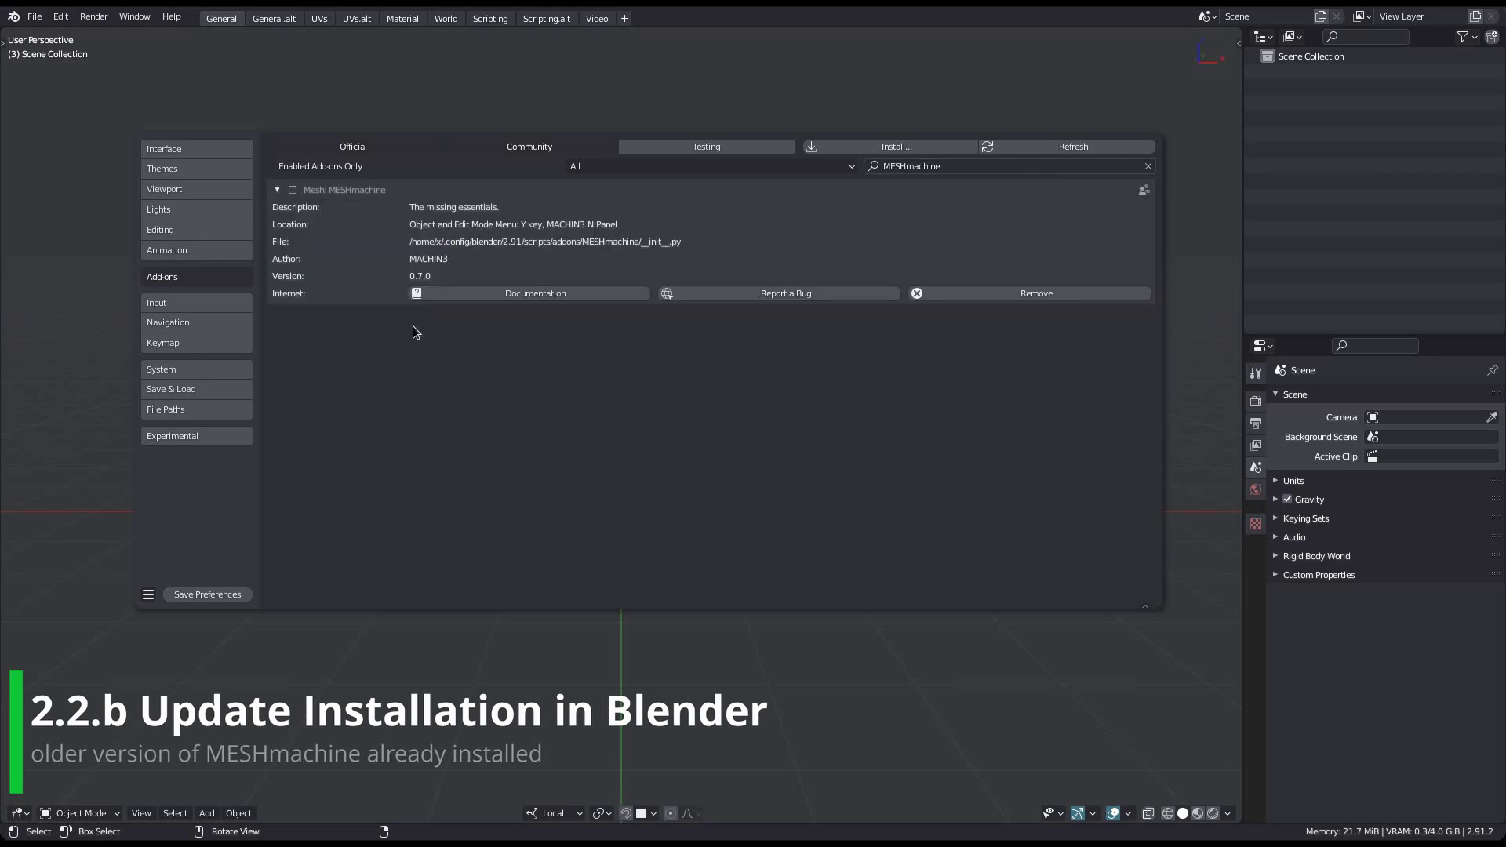
{"action": "left_click", "coordinate": [285, 177]}
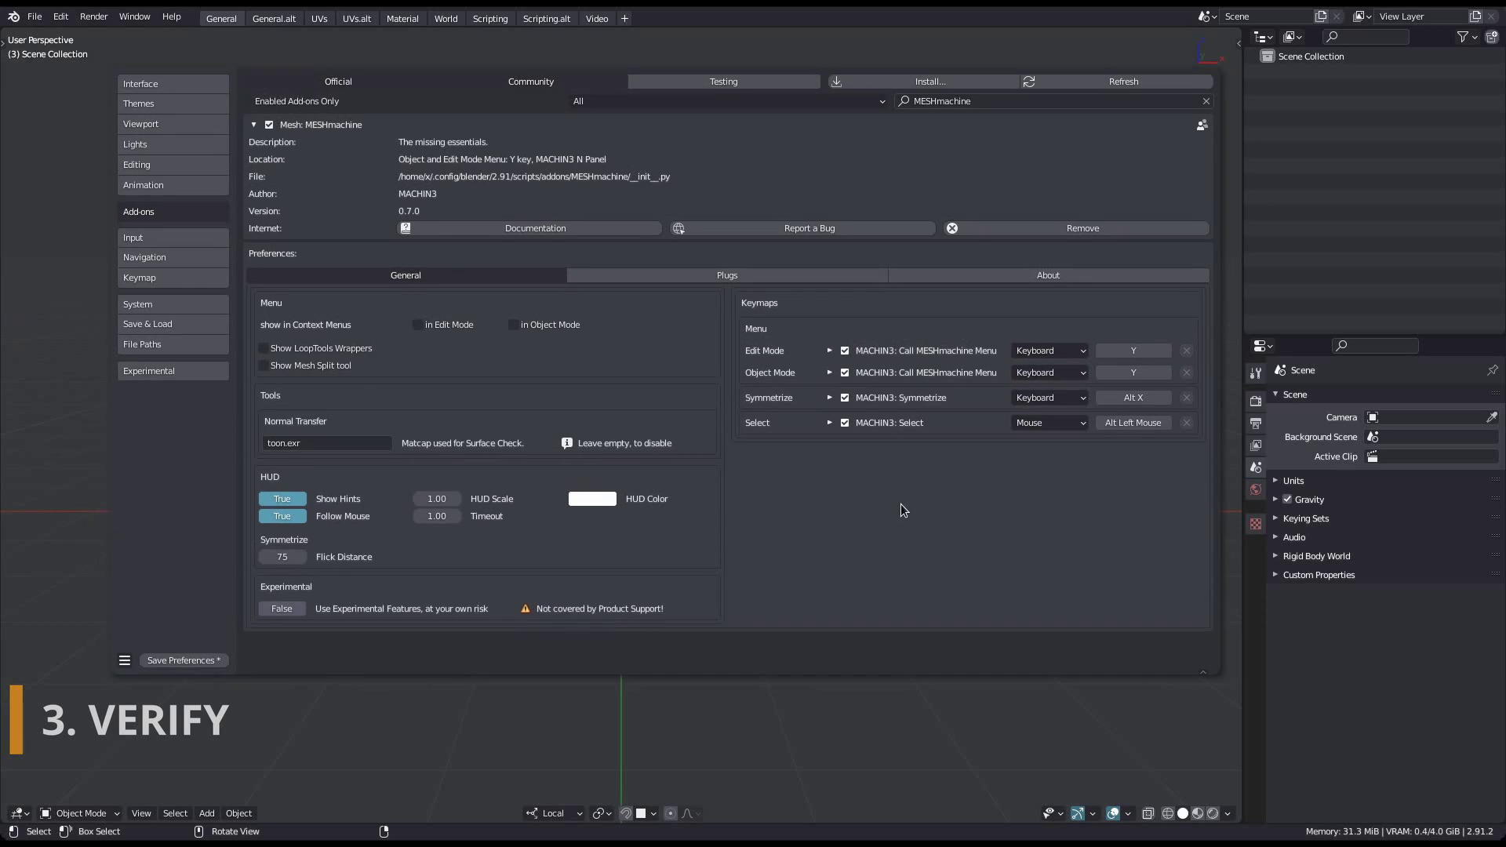
Call the MESHmachine pie with Y, show the N sidebar and expand the MACHIN3 tab's MESHmachine Help panel.
{"action": "key", "text": "y"}
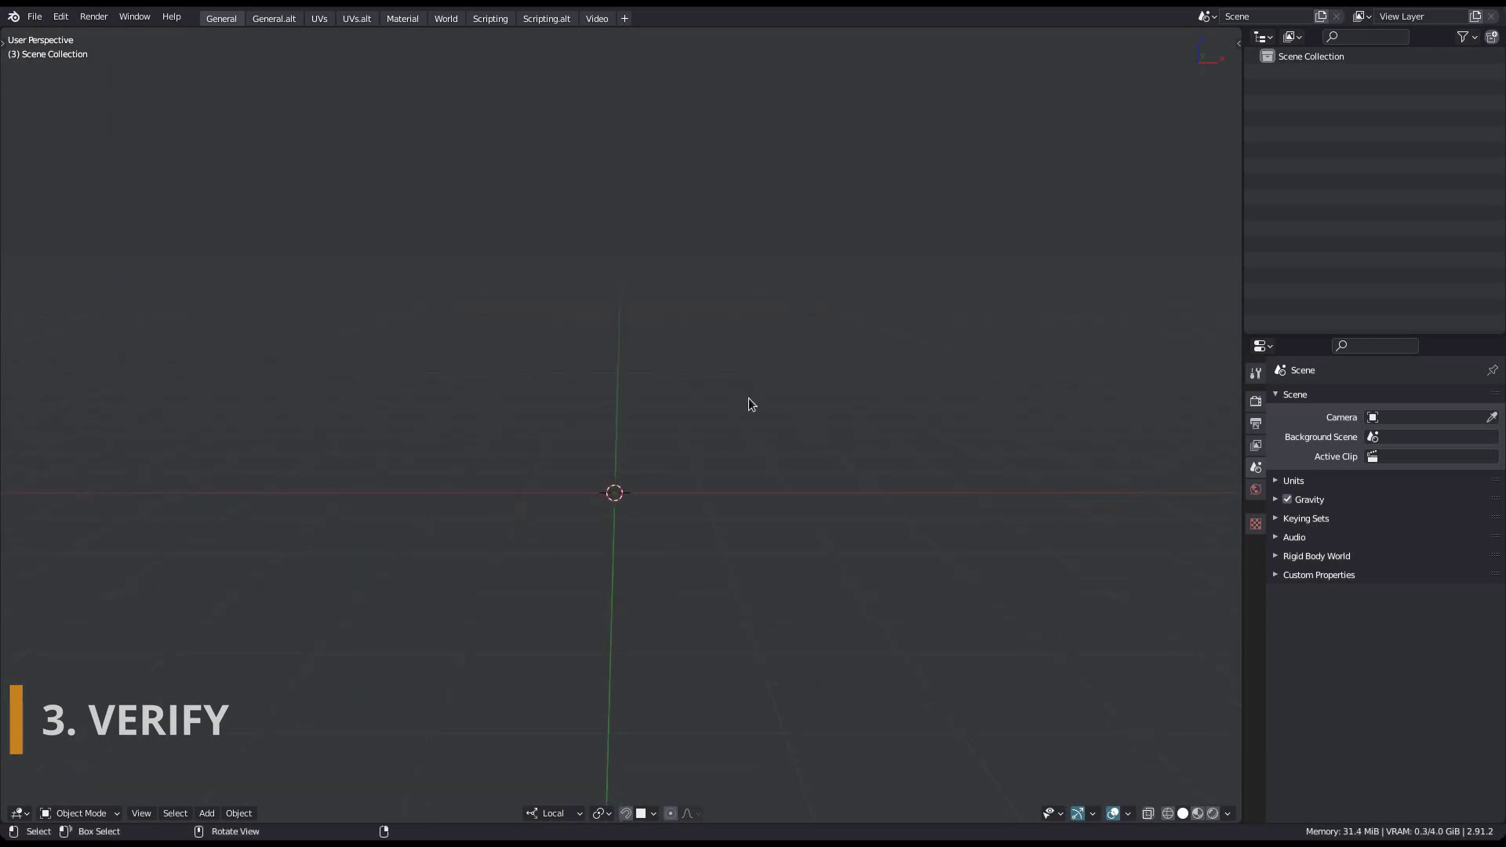
{"action": "key", "text": "n"}
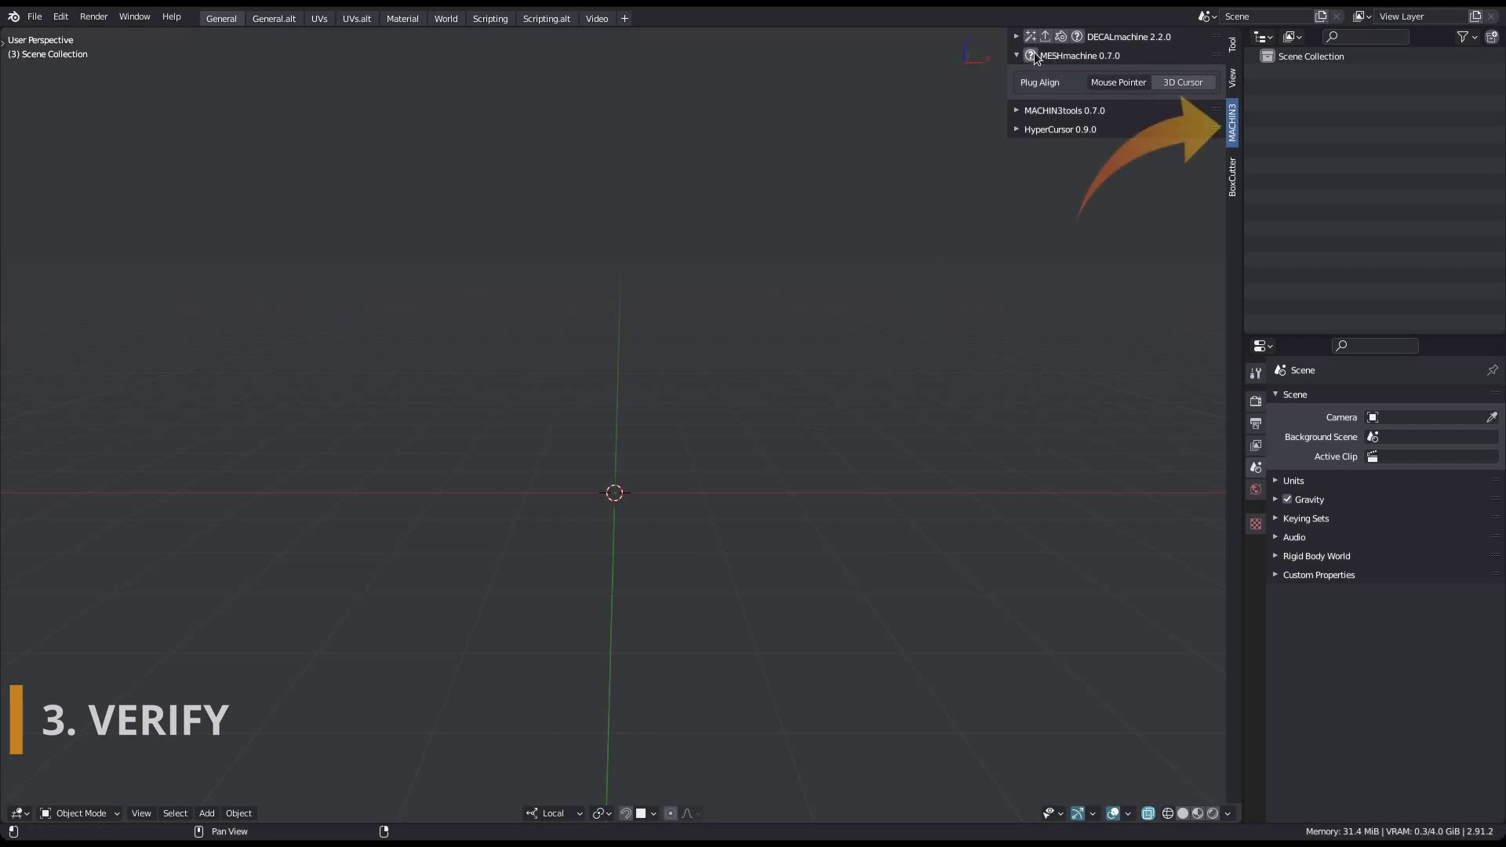
{"action": "left_click", "coordinate": [1031, 55]}
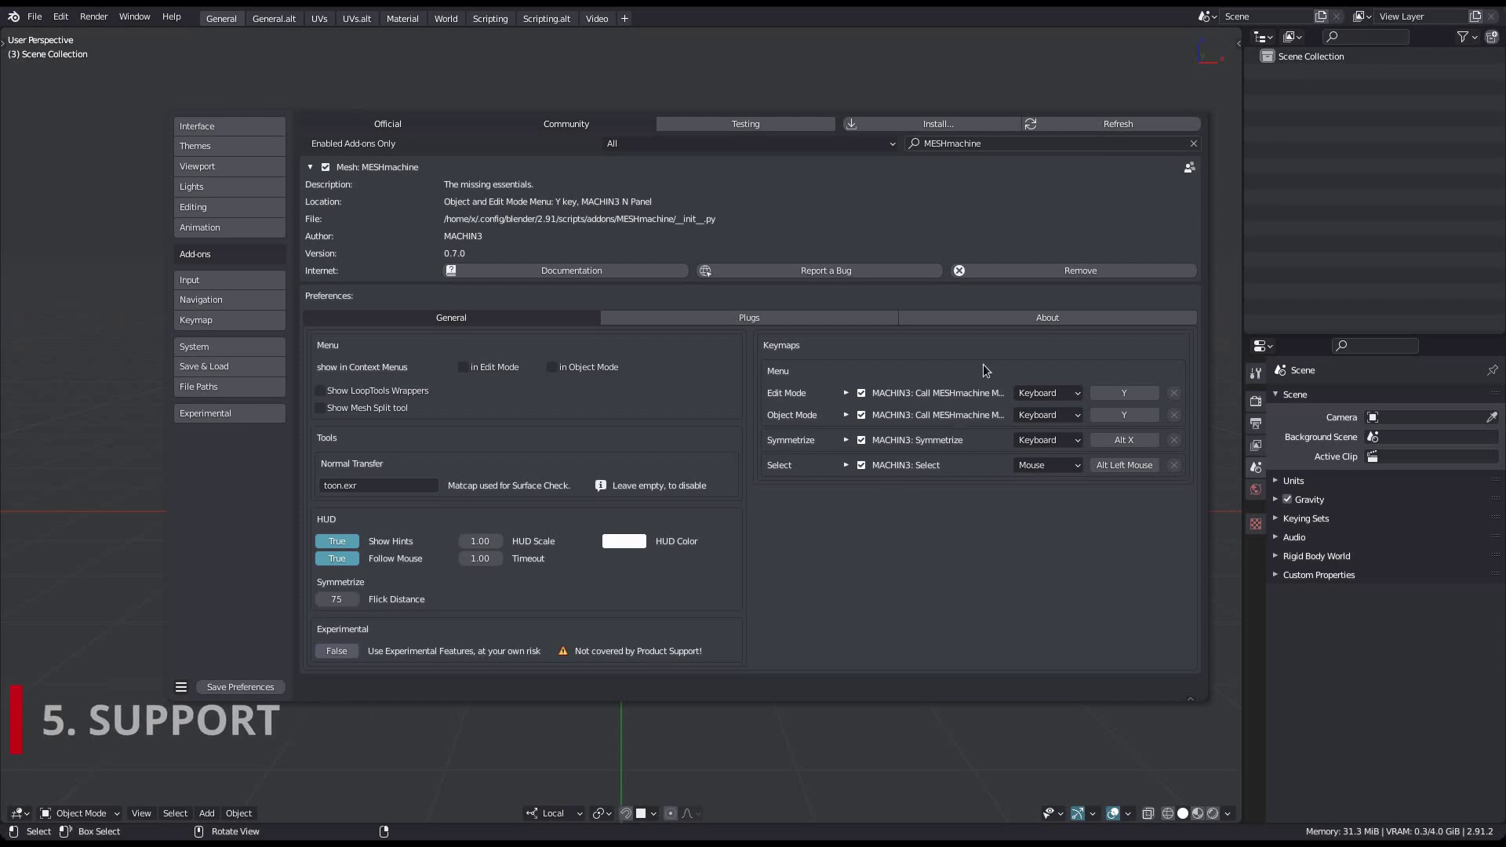
View the Get Support info on the add-on's About tab, then close the preferences.
{"action": "left_click", "coordinate": [1042, 318]}
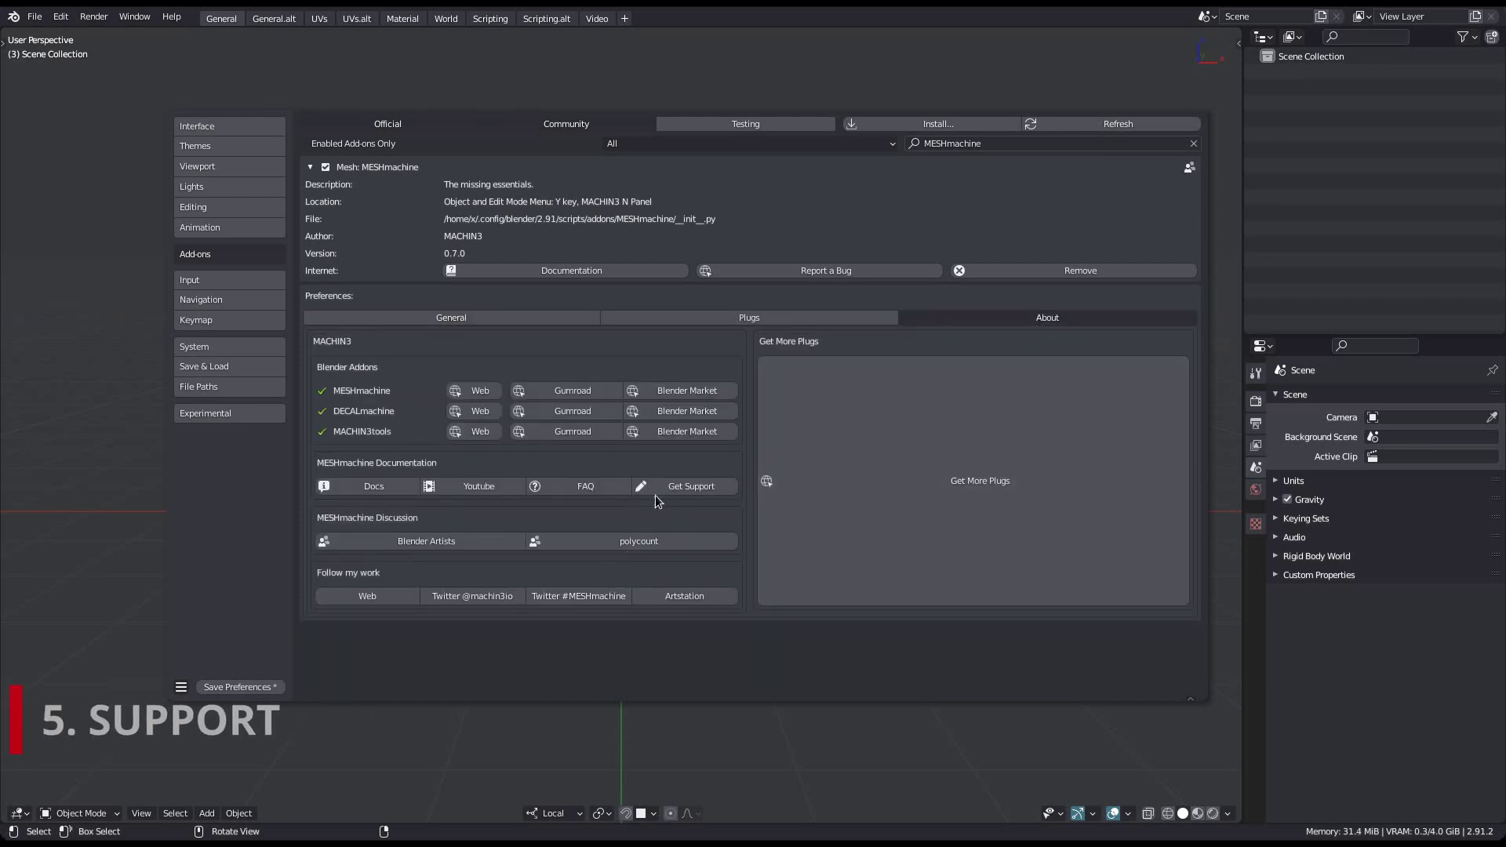
{"action": "left_click", "coordinate": [703, 493]}
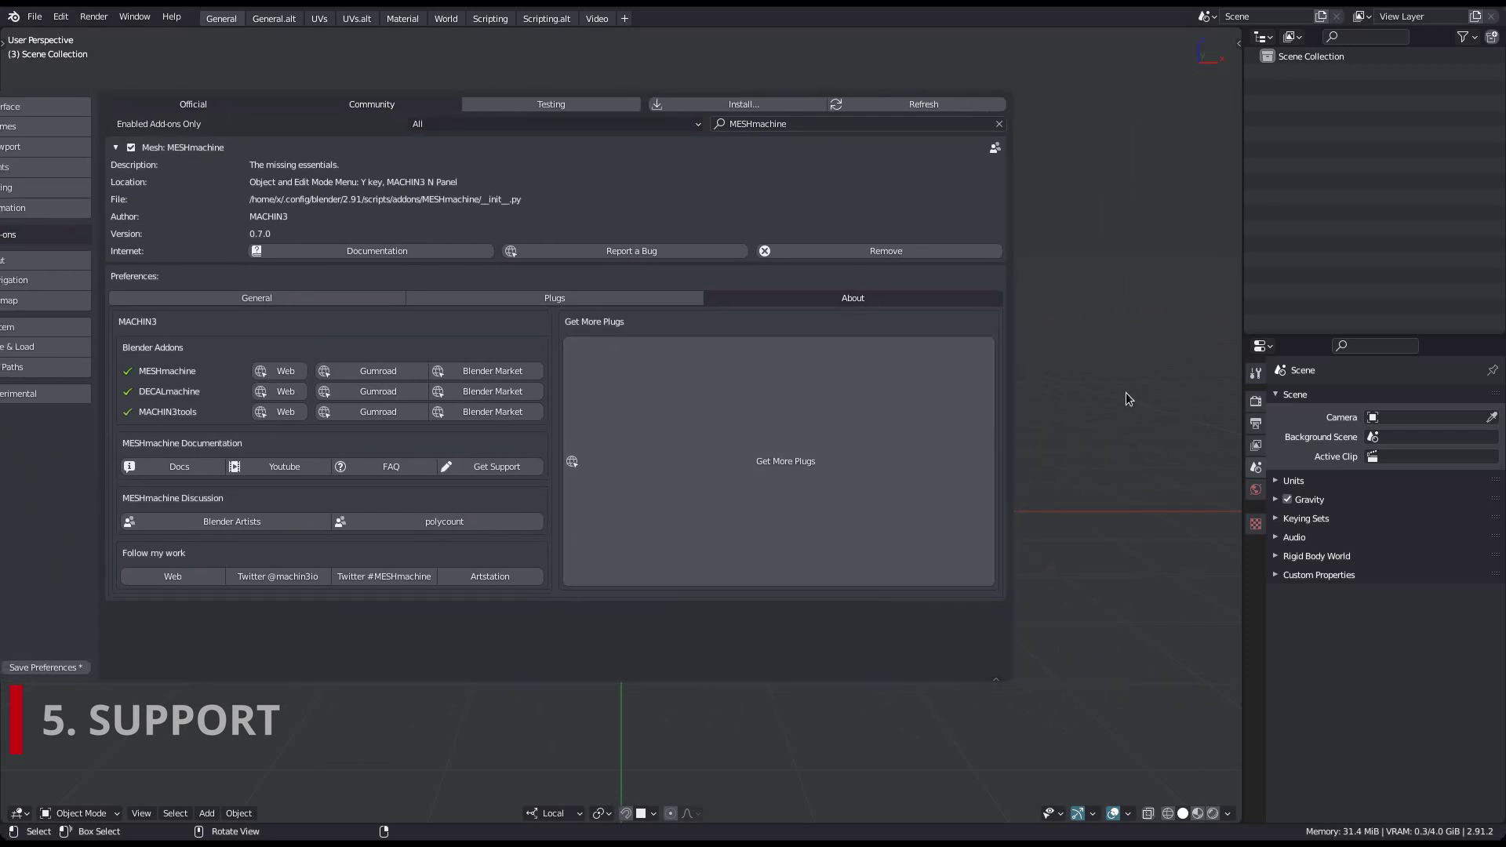
{"action": "left_click", "coordinate": [1098, 356]}
Run Get Support from the sidebar MESHmachine Help panel, generating the logs folder with README.html and system_info.txt.
{"action": "key", "text": "n"}
{"action": "left_click", "coordinate": [1032, 57]}
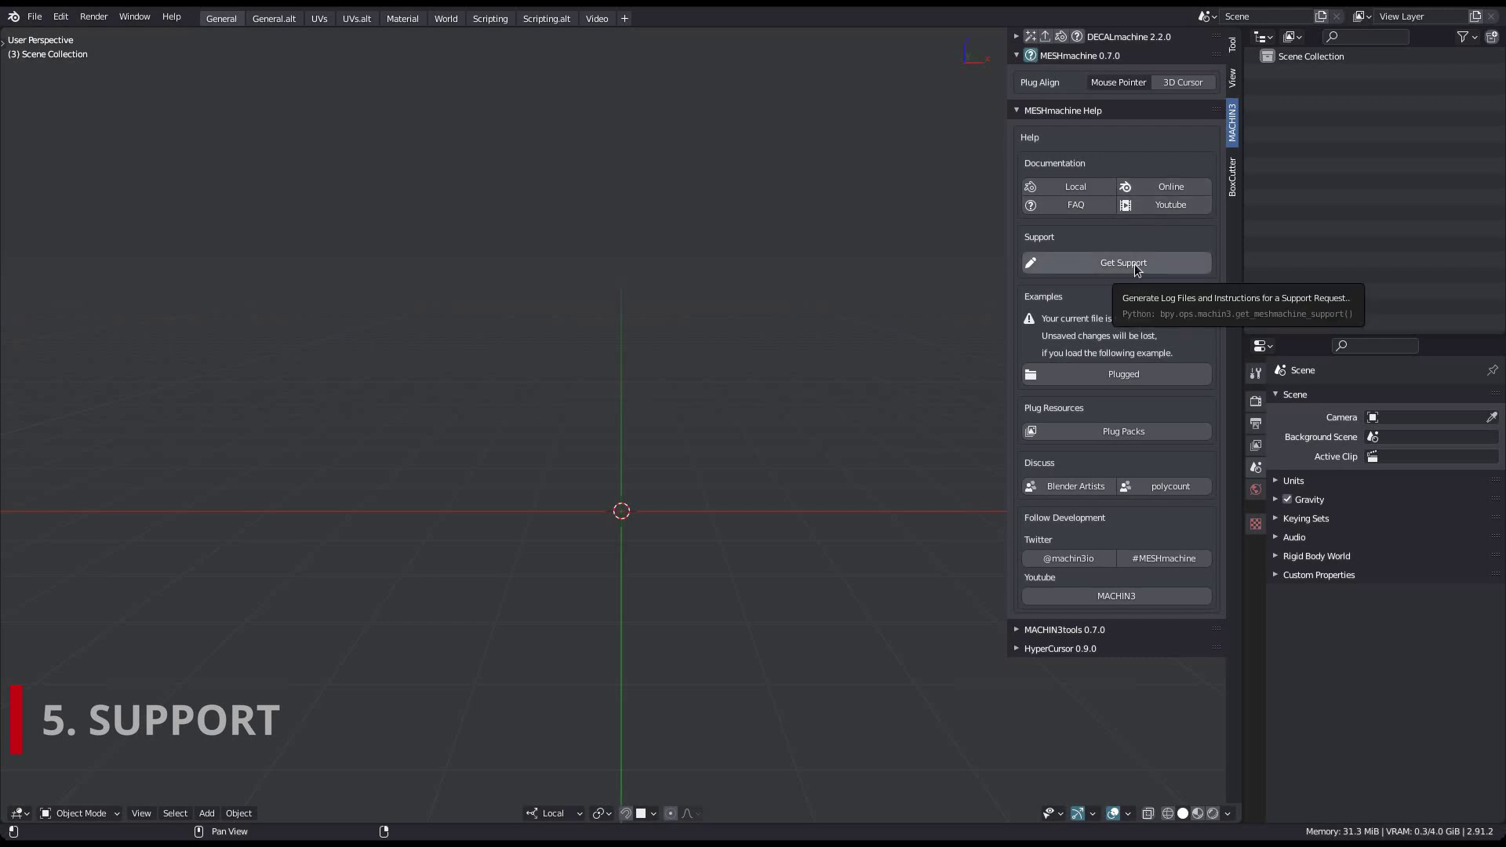
{"action": "left_click", "coordinate": [1135, 265]}
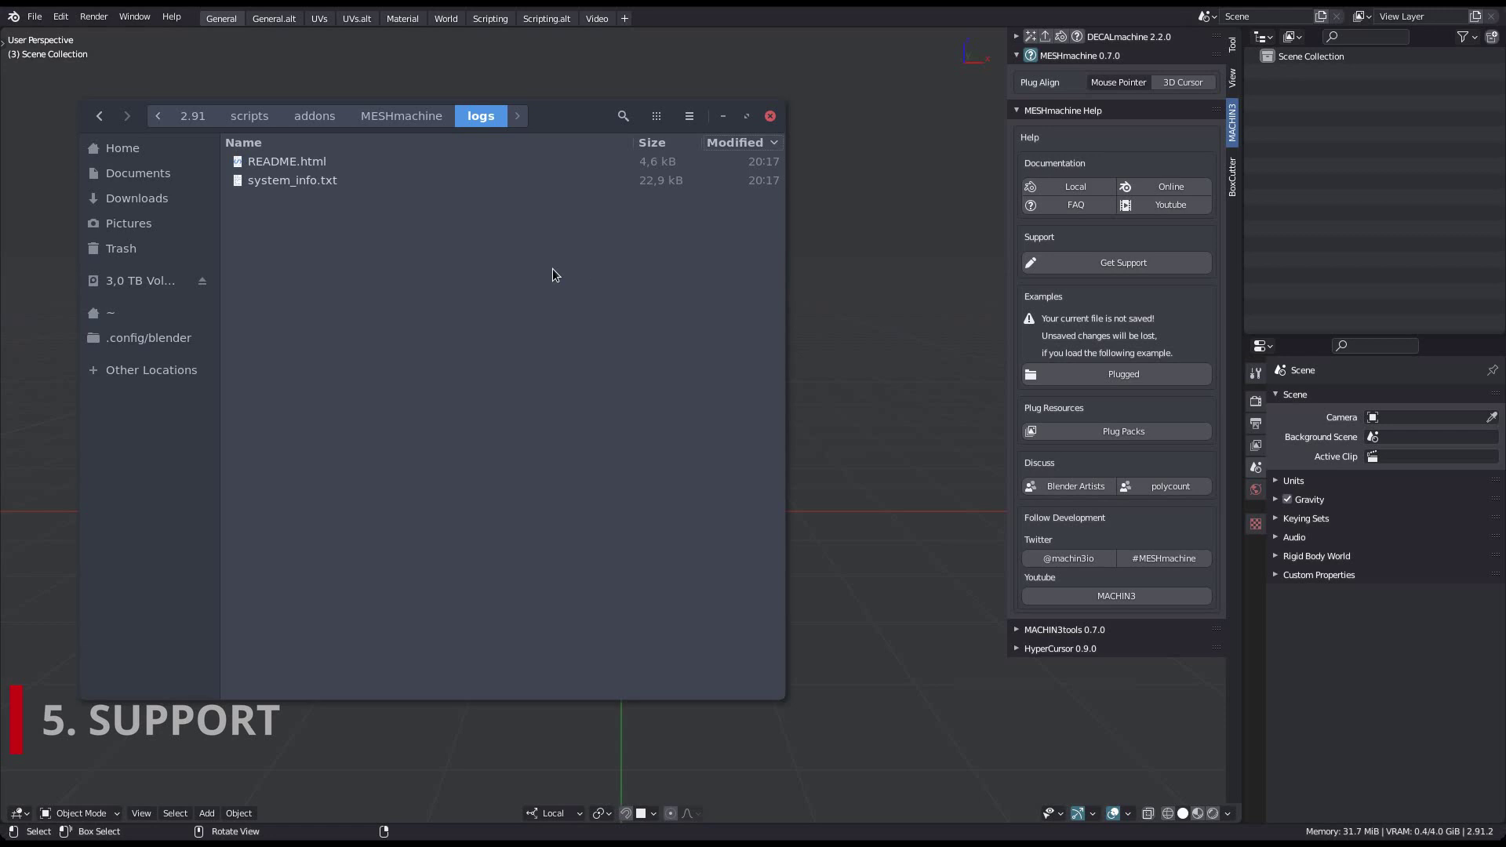
Launch README.html from the MESHmachine logs folder into the web browser.
{"action": "left_click", "coordinate": [279, 164]}
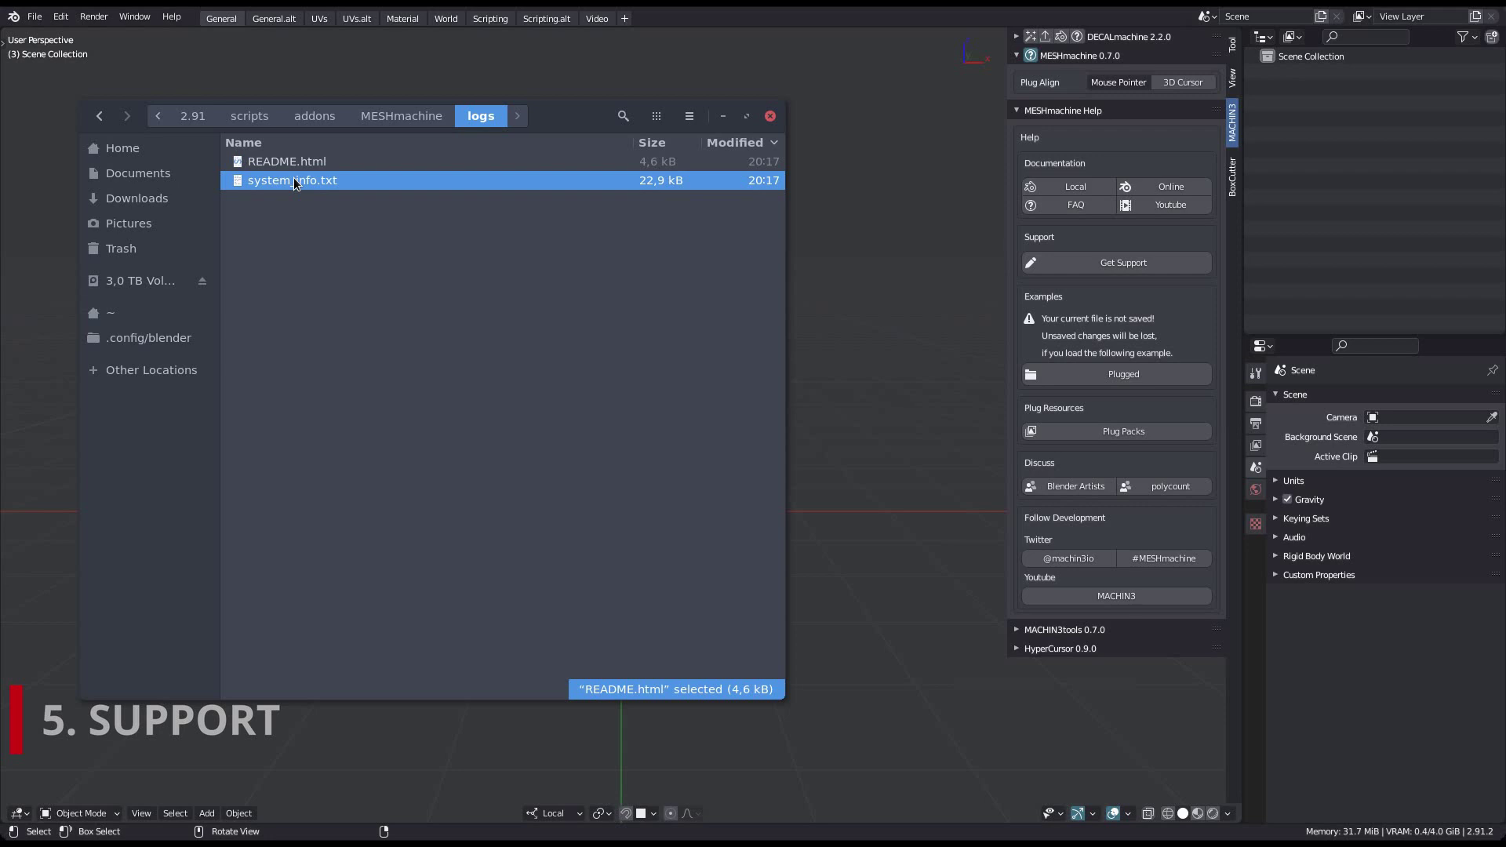
{"action": "left_click", "coordinate": [312, 166]}
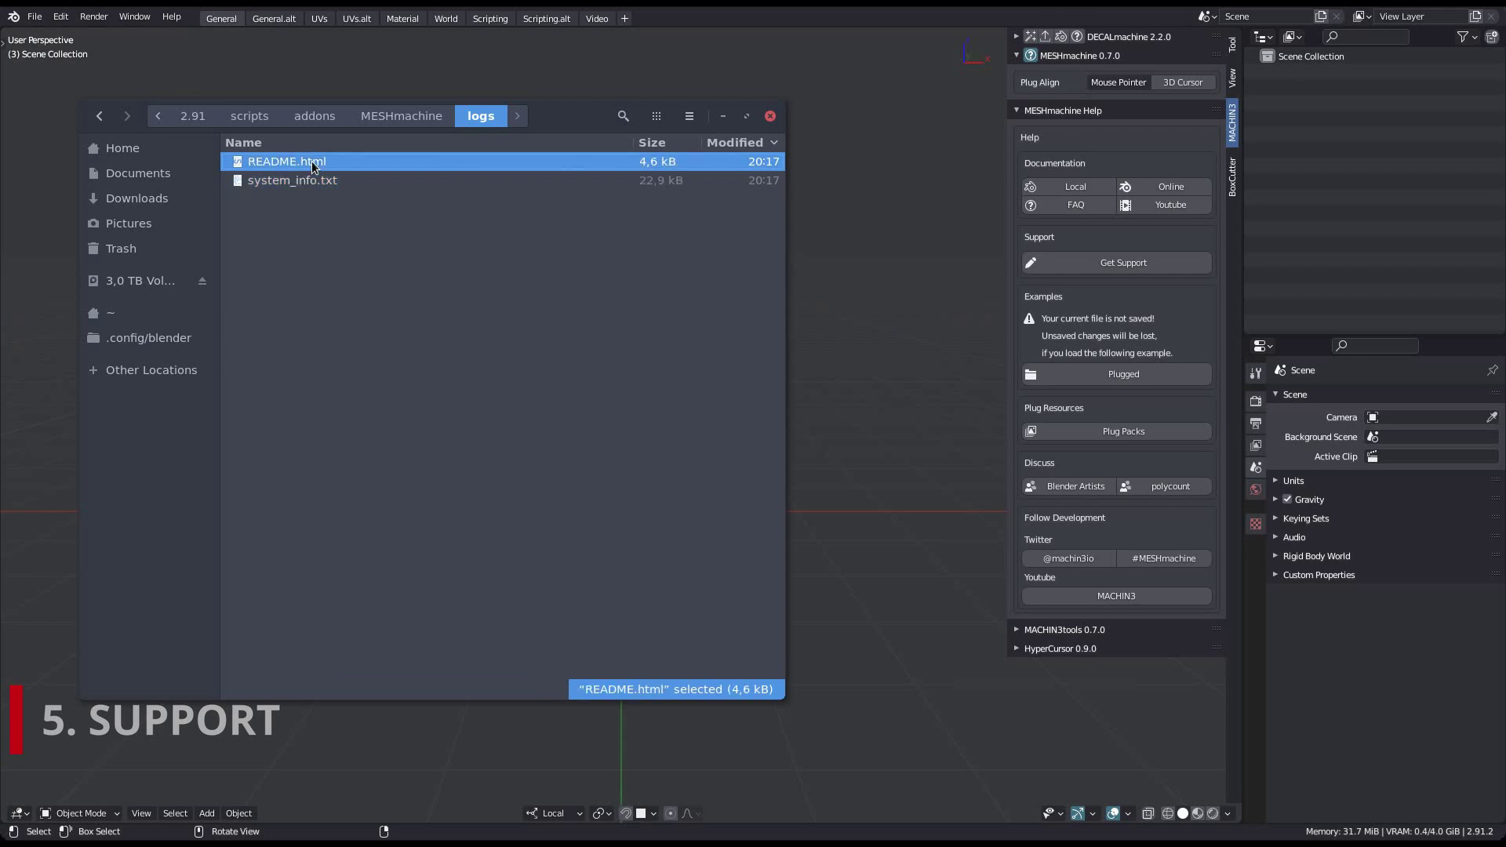
{"action": "double_click", "coordinate": [313, 165]}
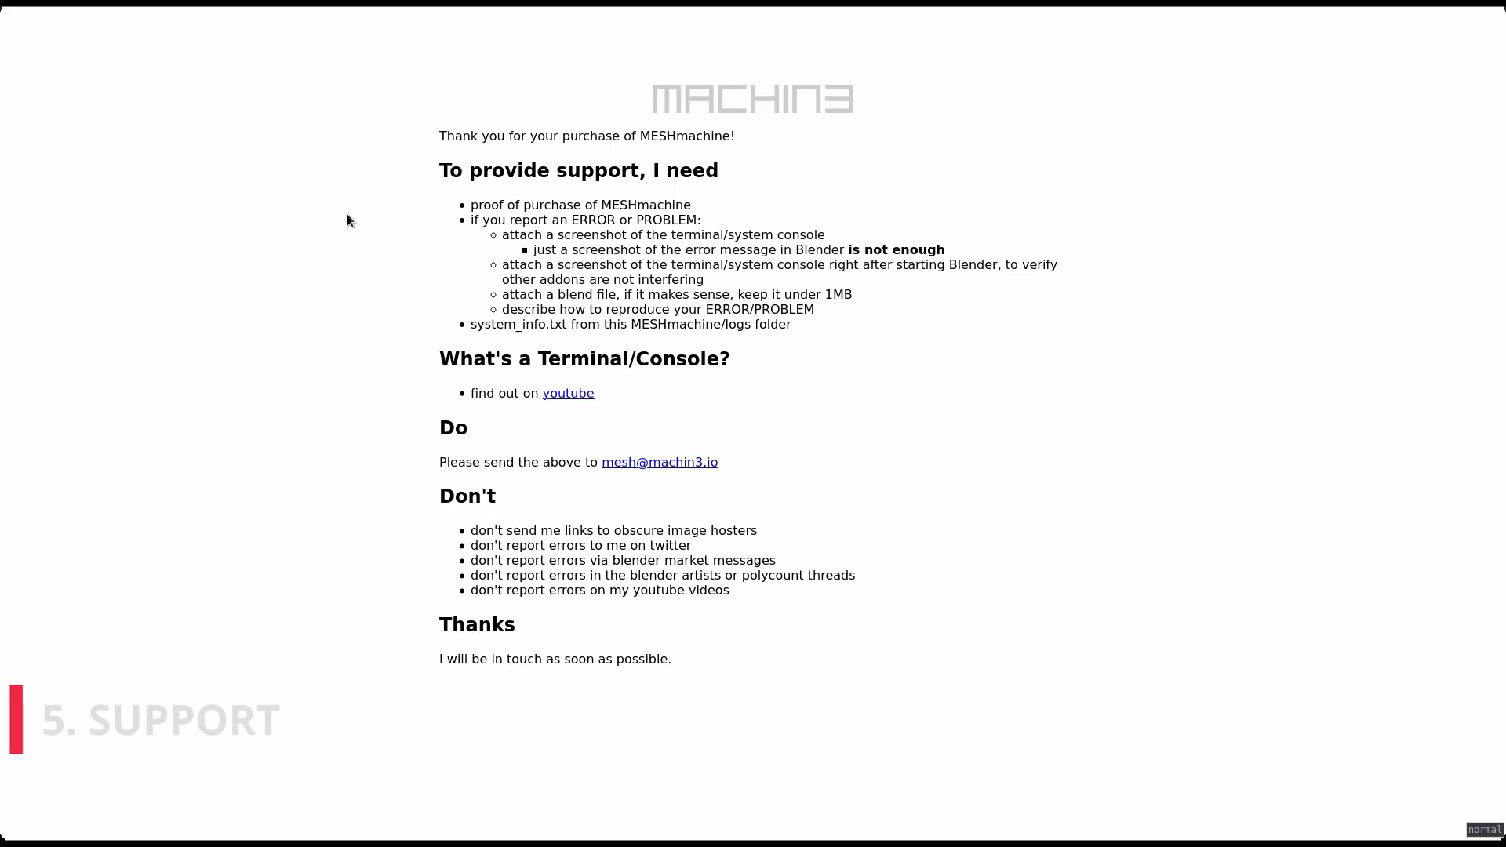
Highlight the README's support requirements, the contact email line, and the five Don't rules in turn.
{"action": "left_click_drag", "start_coordinate": [438, 149], "coordinate": [734, 386]}
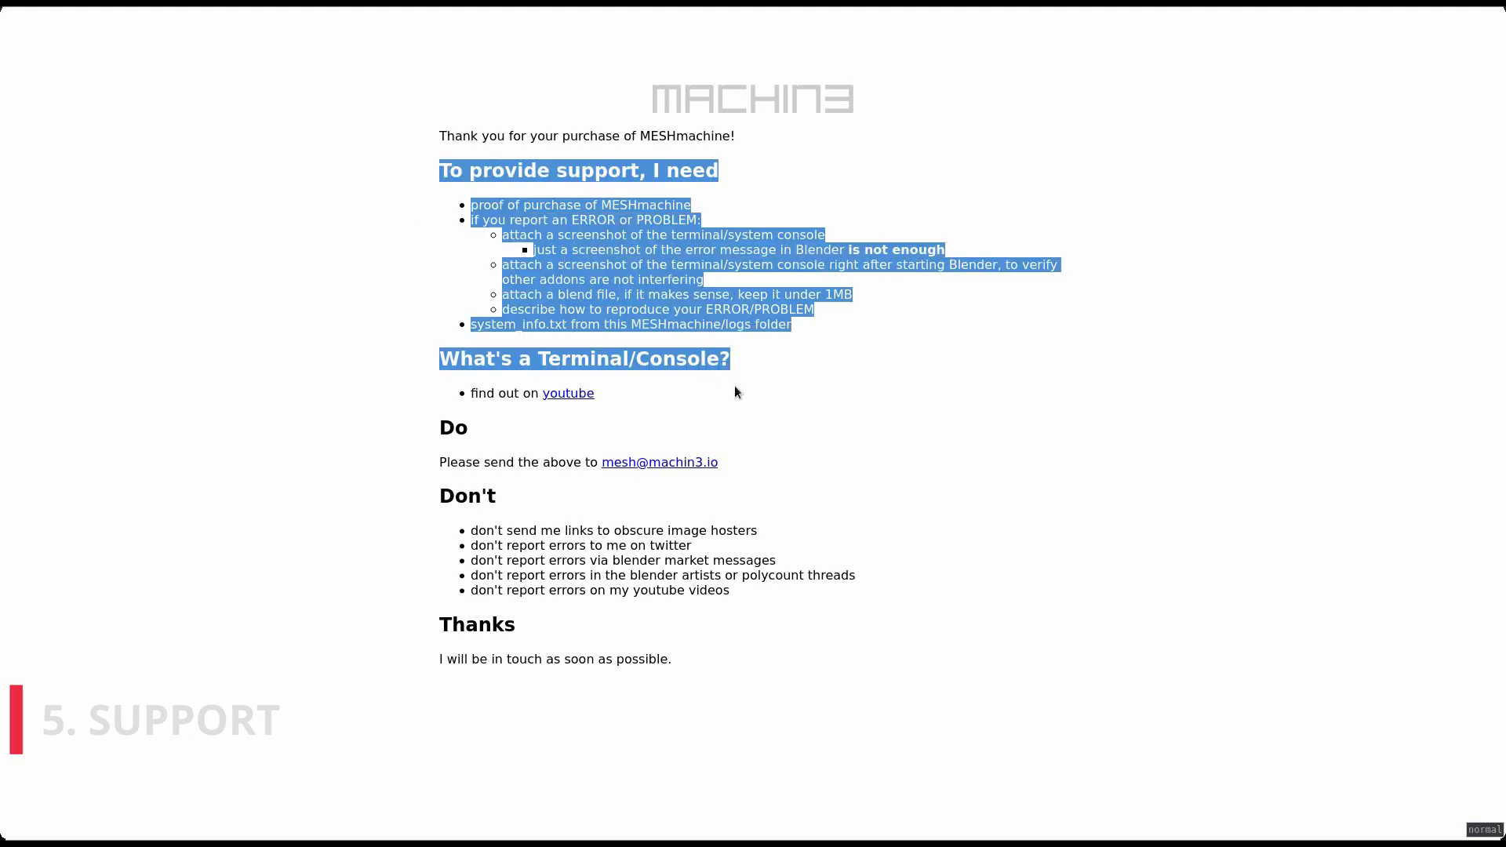
{"action": "left_click", "coordinate": [808, 365]}
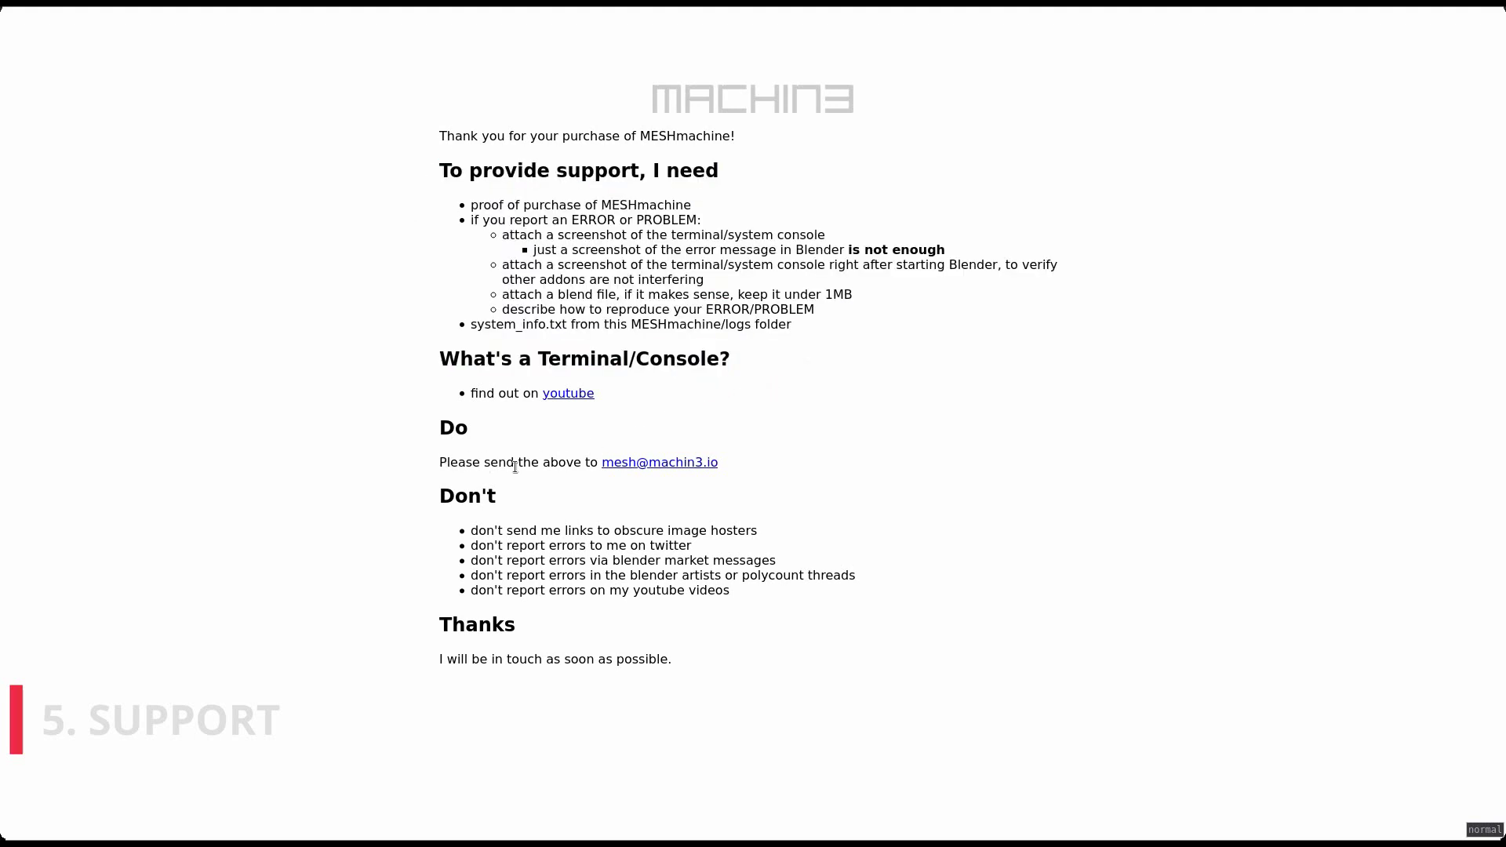
{"action": "left_click_drag", "start_coordinate": [531, 462], "coordinate": [702, 464]}
{"action": "left_click", "coordinate": [716, 472]}
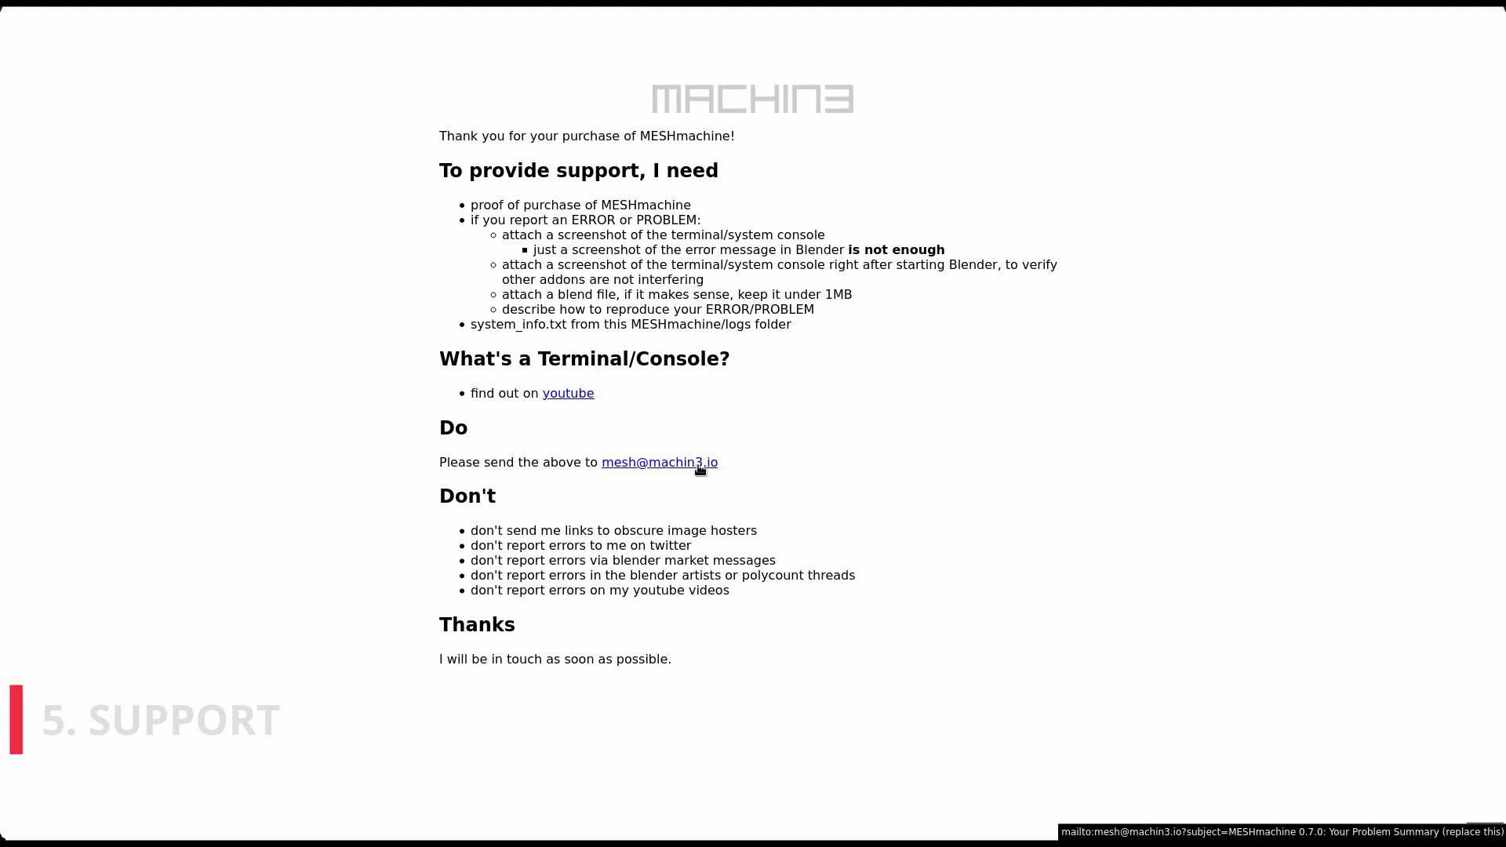
{"action": "left_click_drag", "start_coordinate": [470, 531], "coordinate": [844, 603]}
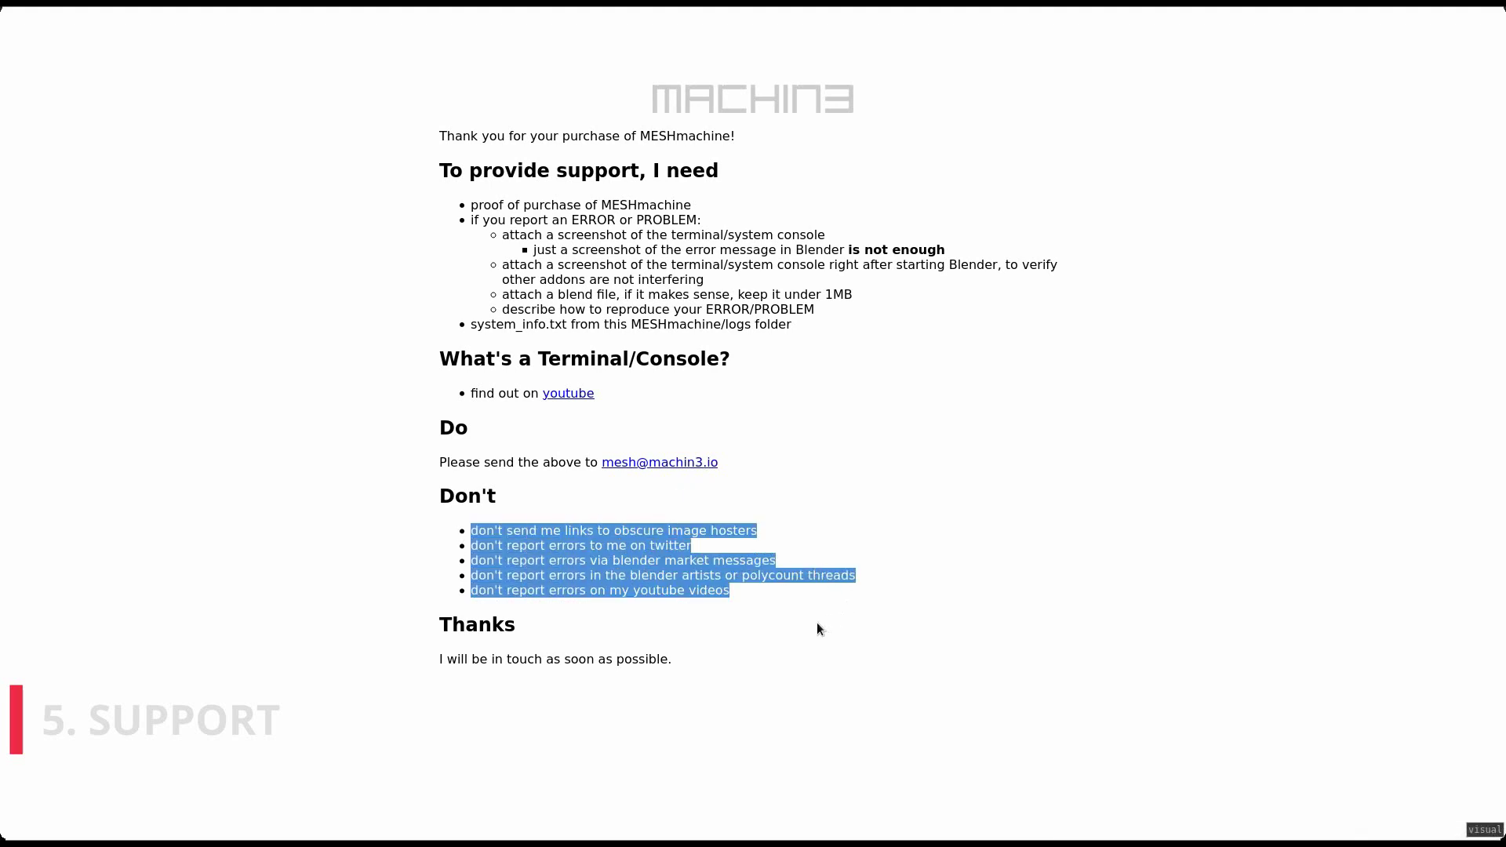
{"action": "left_click", "coordinate": [802, 609]}
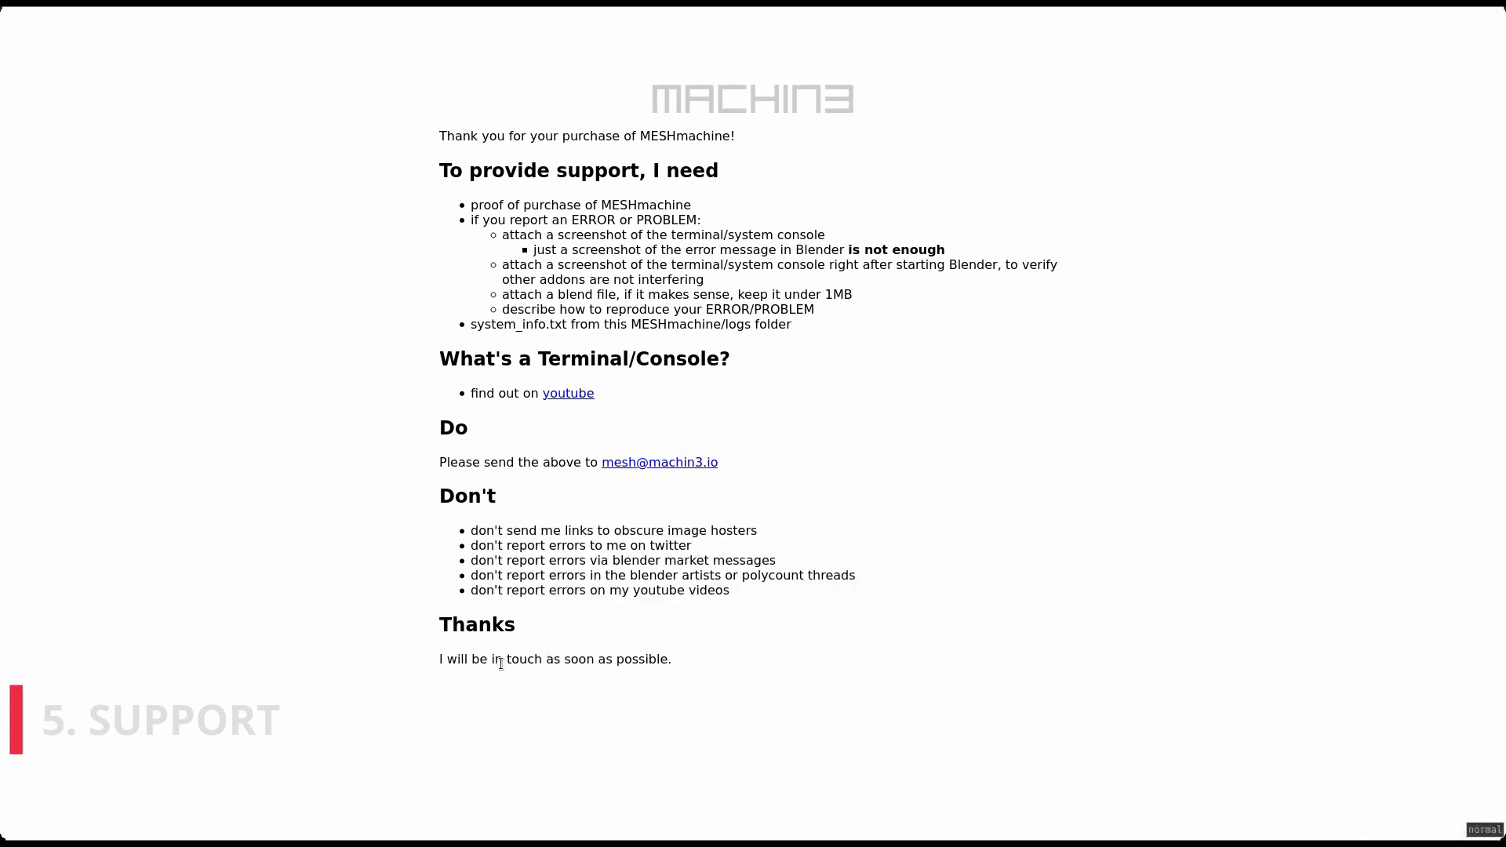